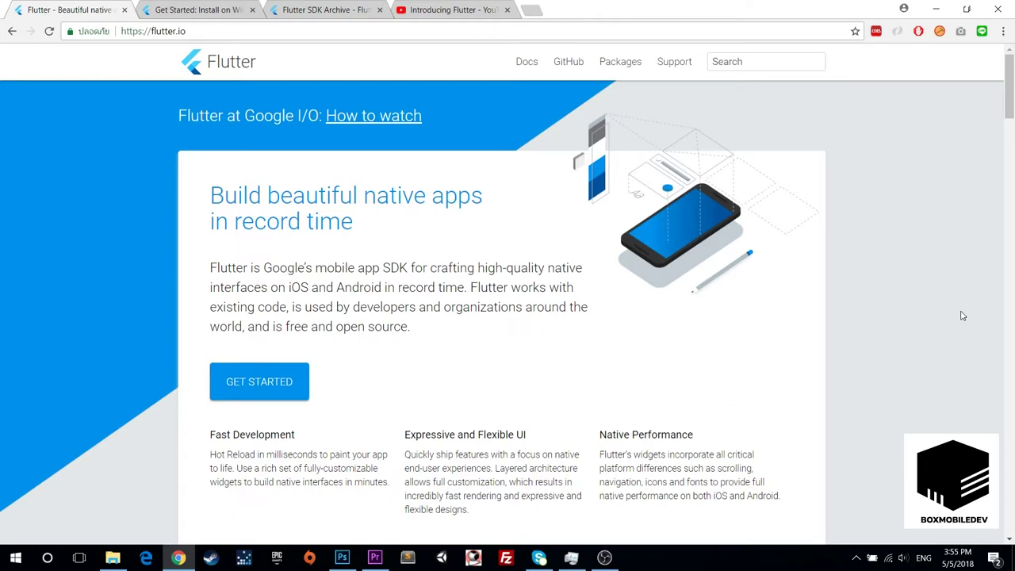
Switch to the 'Introducing Flutter' YouTube video tab
{"action": "left_click", "coordinate": [475, 11]}
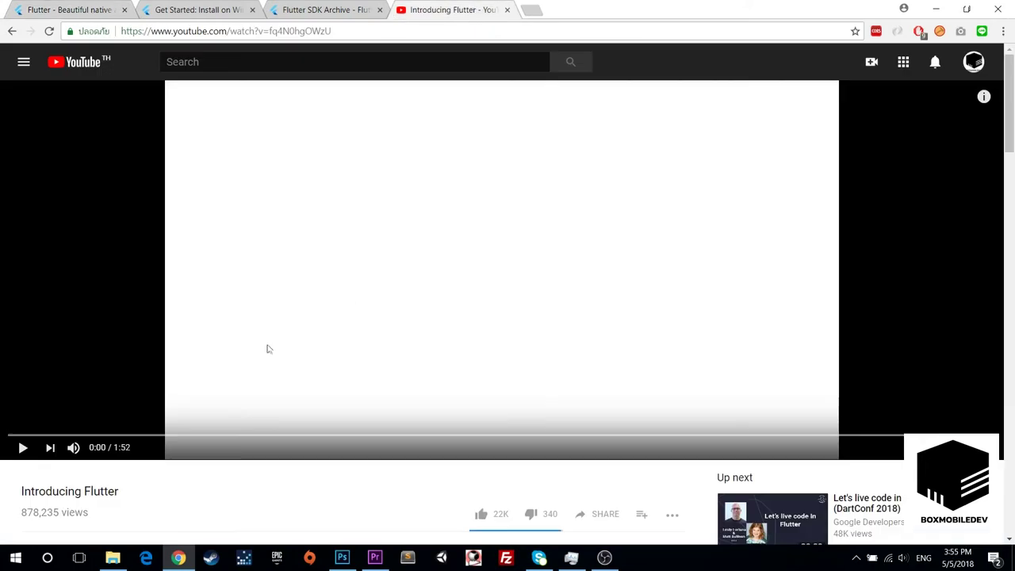
Play the Introducing Flutter video, pause it at 1:50, and return to the flutter.io tab
{"action": "left_click", "coordinate": [24, 448]}
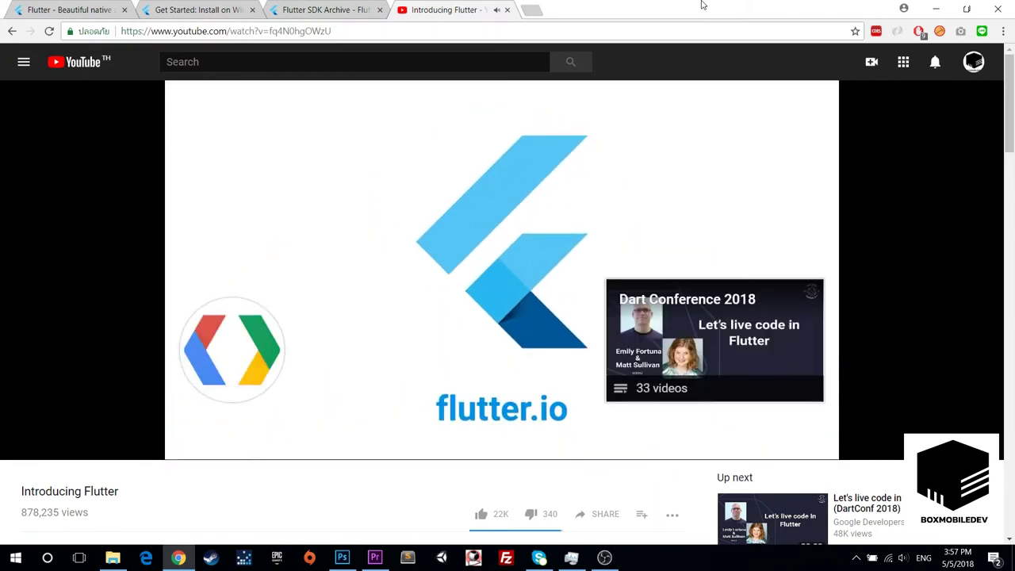
{"action": "mouse_move", "coordinate": [468, 256]}
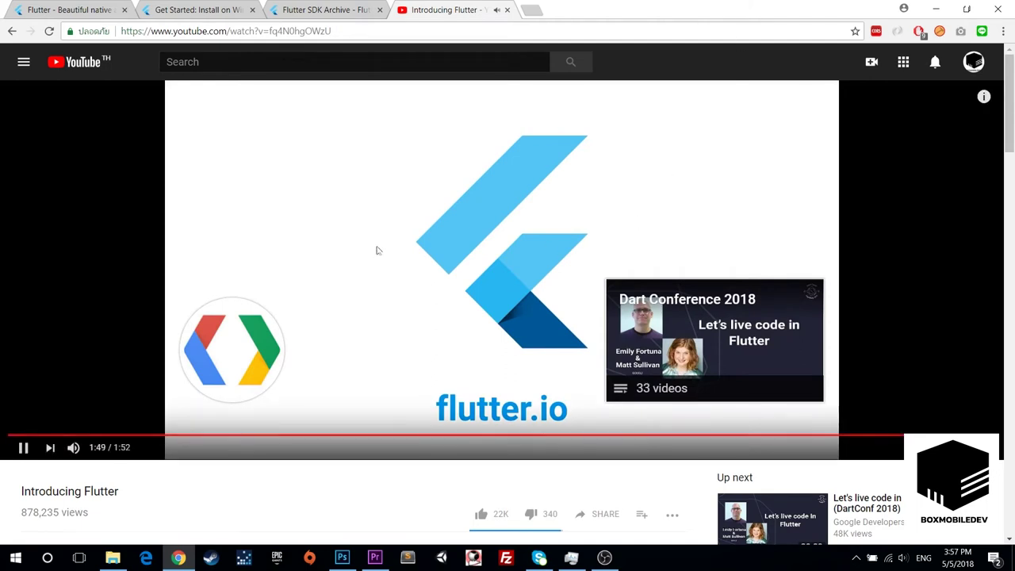
{"action": "left_click", "coordinate": [23, 449]}
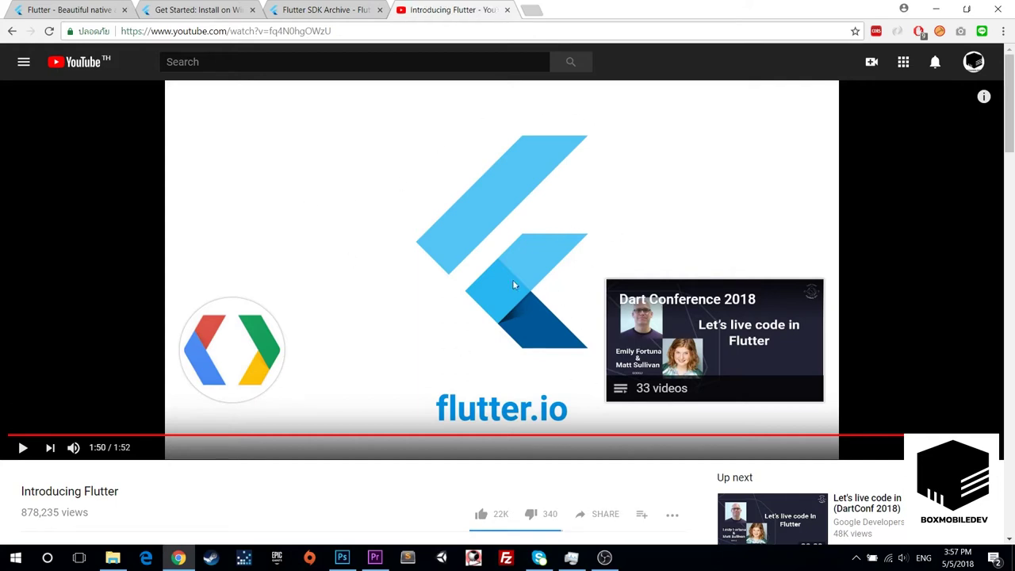
{"action": "left_click", "coordinate": [80, 11]}
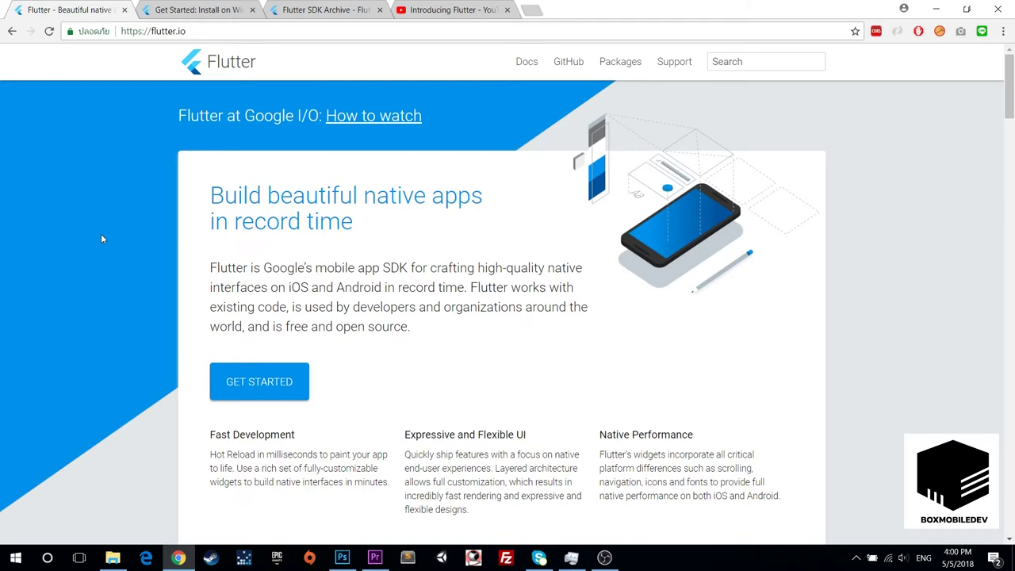
Bring up the Thai-language Flutter-on-Windows install notes in Photoshop
{"action": "left_click", "coordinate": [342, 557]}
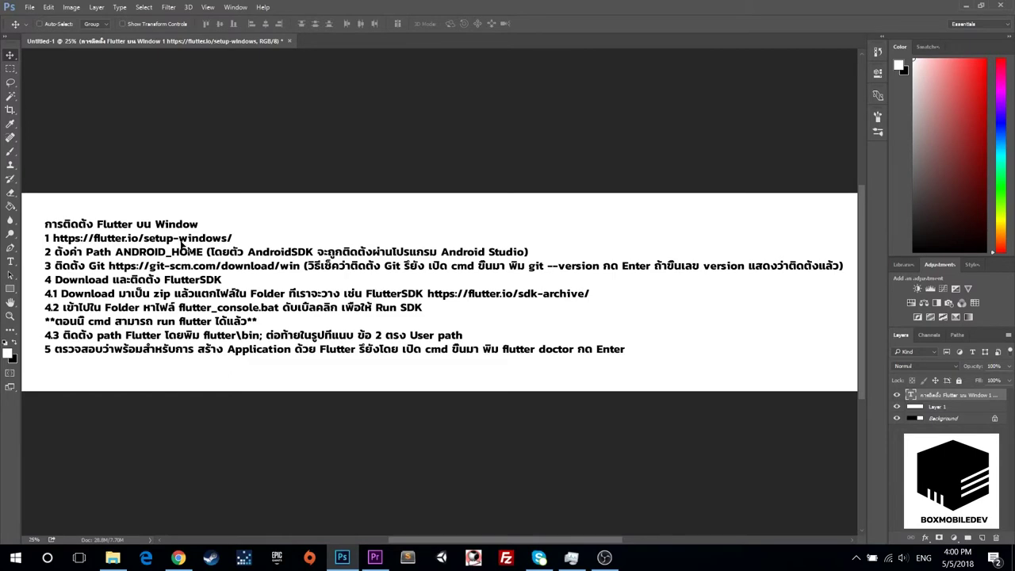
Leave the Photoshop notes and return to Chrome's flutter.io page
{"action": "left_click", "coordinate": [178, 558]}
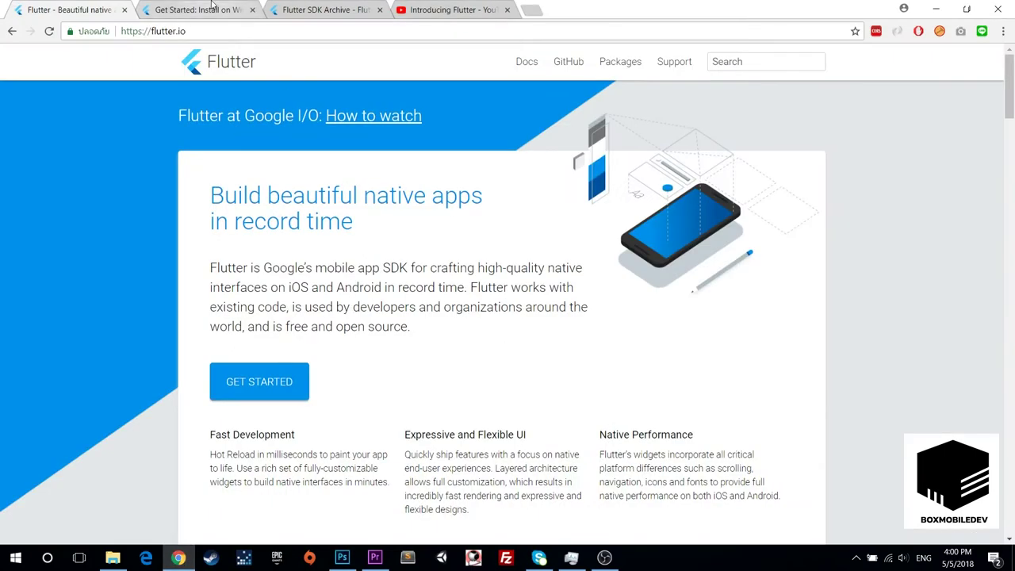
{"action": "left_click", "coordinate": [213, 10]}
Read through the Install on Windows guide and follow its SDK archive link to the Windows releases
{"action": "left_click", "coordinate": [71, 9]}
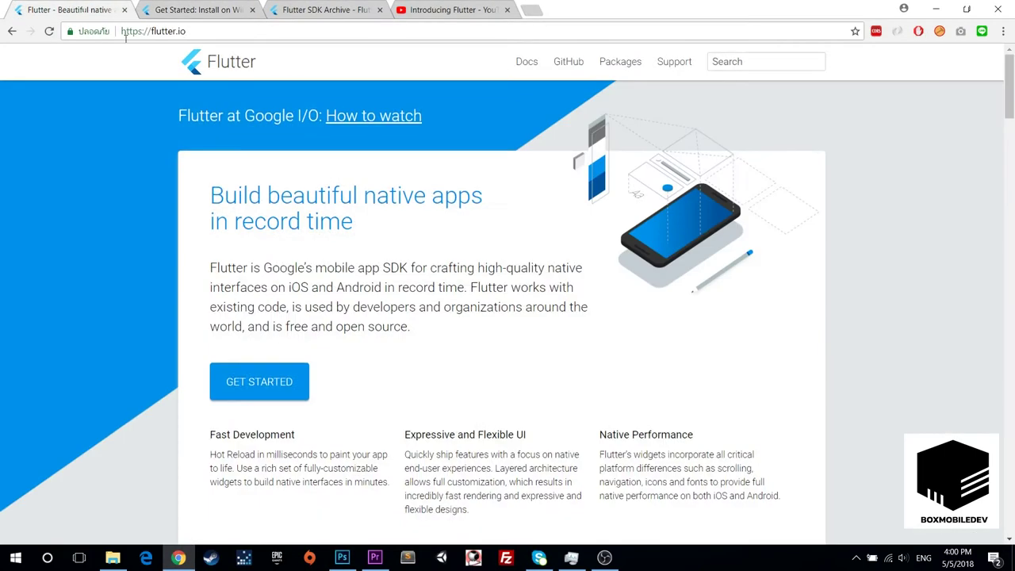
{"action": "left_click", "coordinate": [191, 8]}
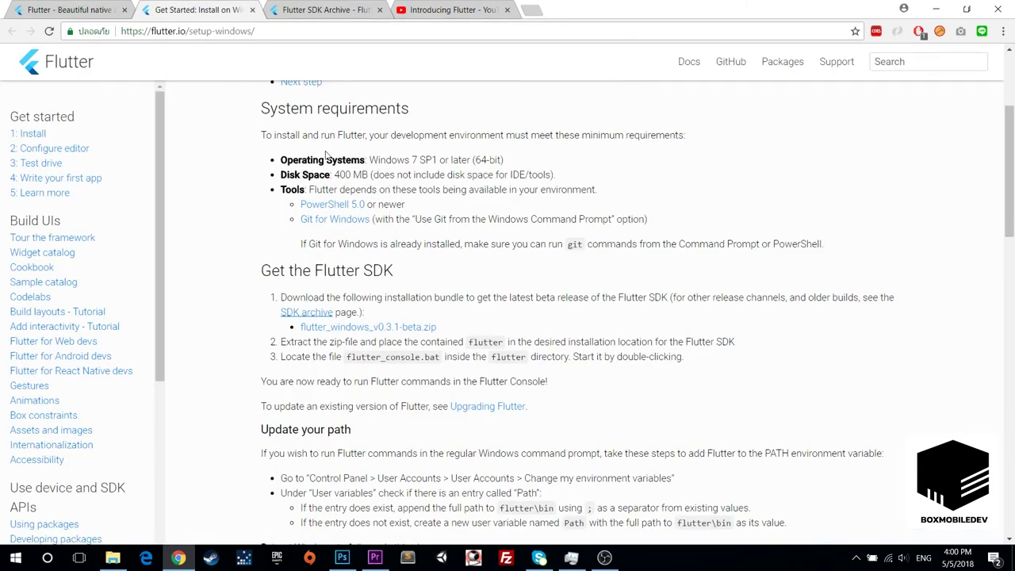
{"action": "scroll", "coordinate": [351, 222], "scroll_direction": "up", "scroll_amount": 3}
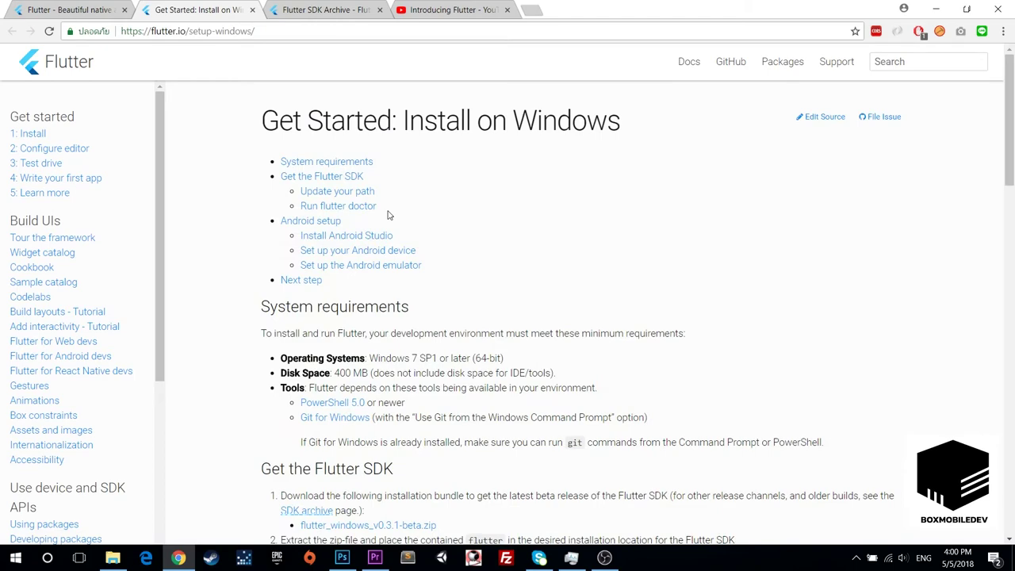
{"action": "scroll", "coordinate": [745, 286], "scroll_direction": "down", "scroll_amount": 1}
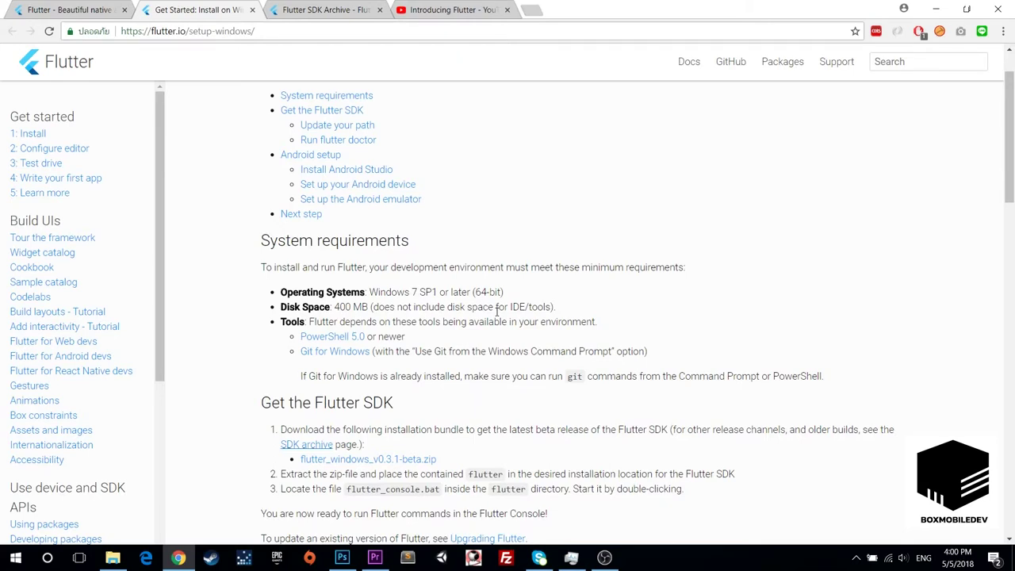
{"action": "scroll", "coordinate": [563, 303], "scroll_direction": "down", "scroll_amount": 1}
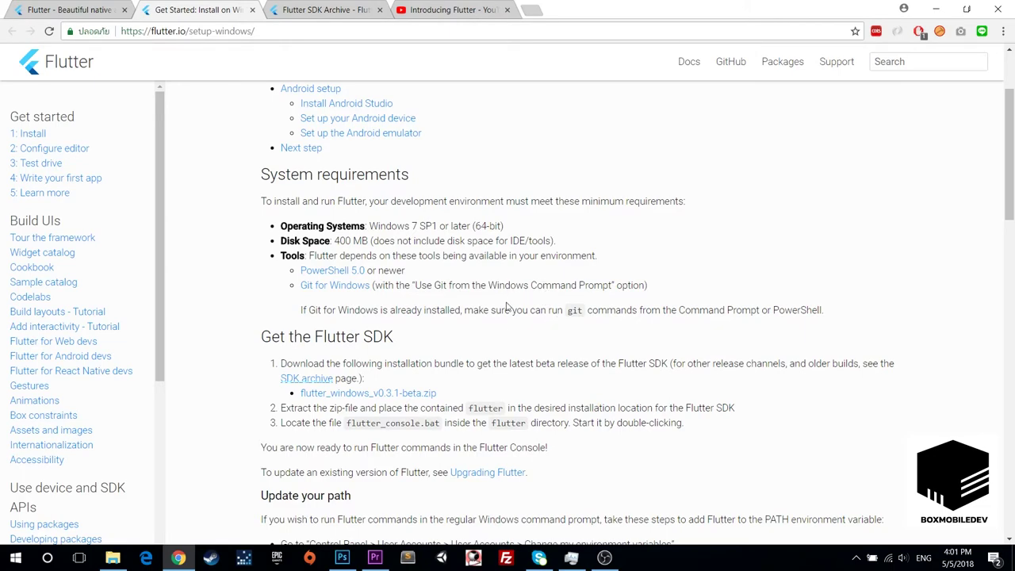
{"action": "scroll", "coordinate": [507, 307], "scroll_direction": "down", "scroll_amount": 1}
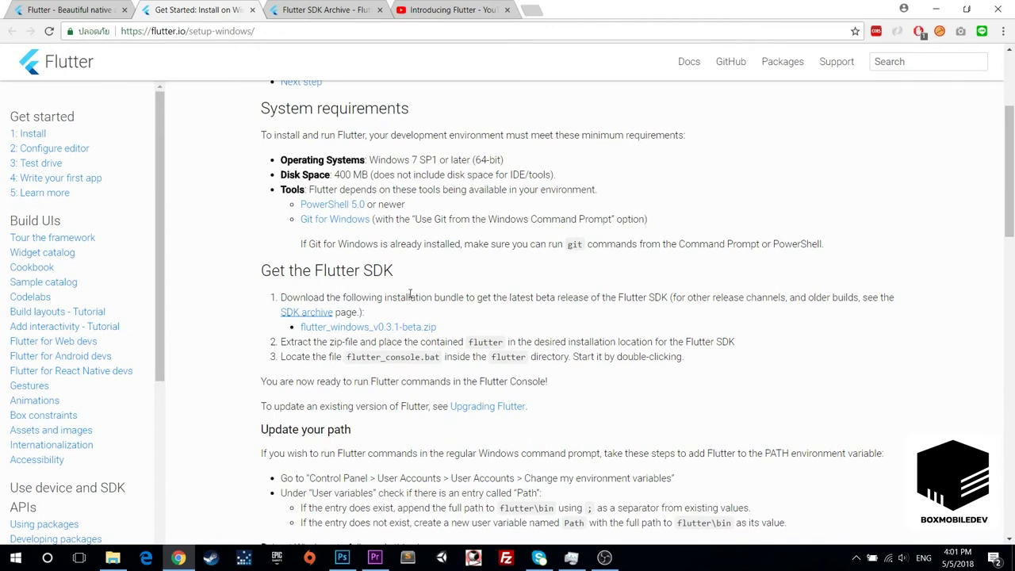
{"action": "scroll", "coordinate": [410, 296], "scroll_direction": "down", "scroll_amount": 1}
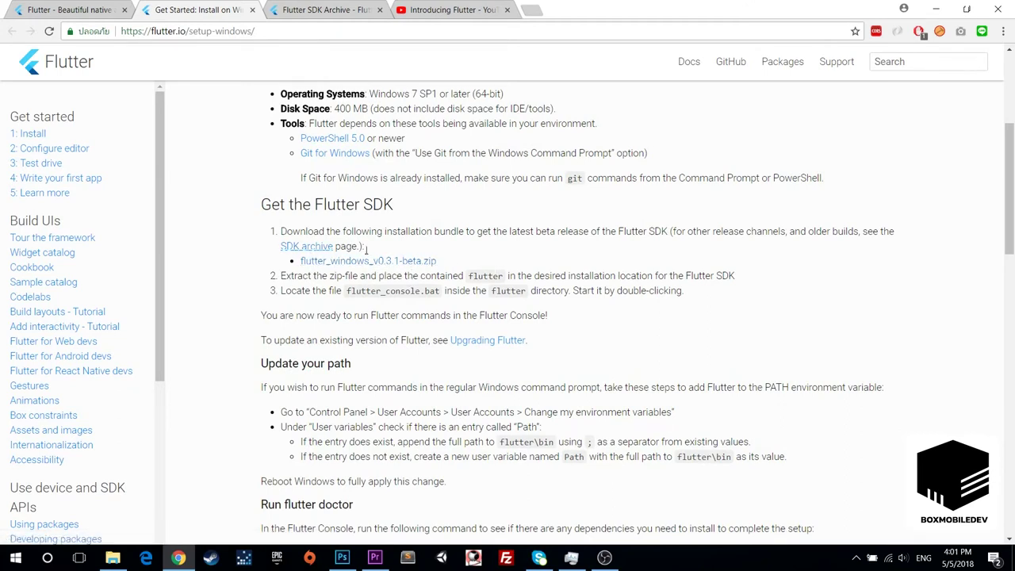
{"action": "left_click", "coordinate": [317, 246]}
Scan the Beta and Dev release lists (v0.3.1 newest), then go back to the Install on Windows guide
{"action": "scroll", "coordinate": [406, 361], "scroll_direction": "down", "scroll_amount": 1}
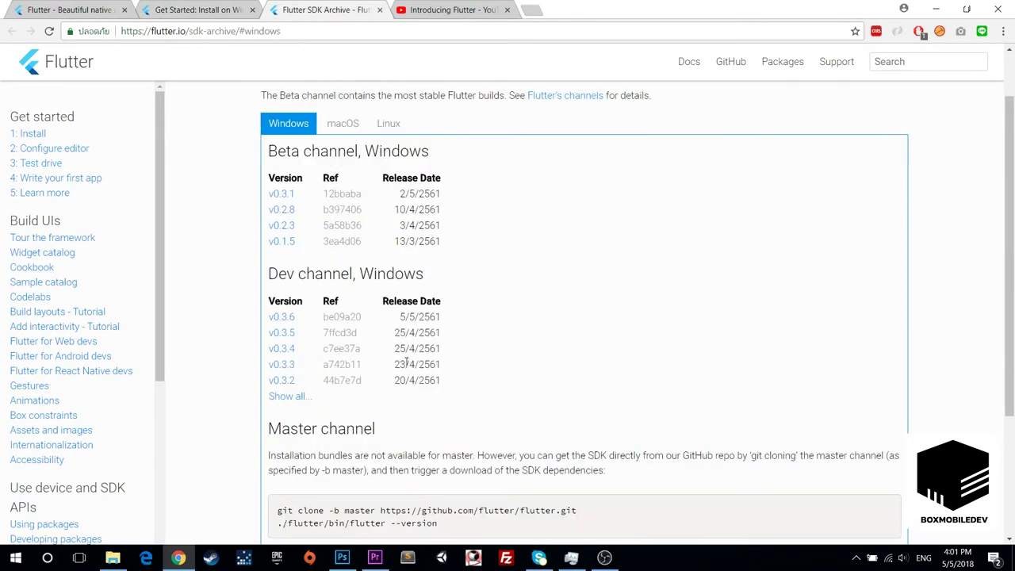
{"action": "scroll", "coordinate": [527, 329], "scroll_direction": "down", "scroll_amount": 1}
{"action": "scroll", "coordinate": [492, 325], "scroll_direction": "up", "scroll_amount": 1}
{"action": "scroll", "coordinate": [432, 295], "scroll_direction": "down", "scroll_amount": 1}
{"action": "scroll", "coordinate": [390, 331], "scroll_direction": "up", "scroll_amount": 1}
{"action": "scroll", "coordinate": [460, 317], "scroll_direction": "up", "scroll_amount": 1}
{"action": "scroll", "coordinate": [373, 279], "scroll_direction": "down", "scroll_amount": 1}
{"action": "scroll", "coordinate": [445, 294], "scroll_direction": "up", "scroll_amount": 1}
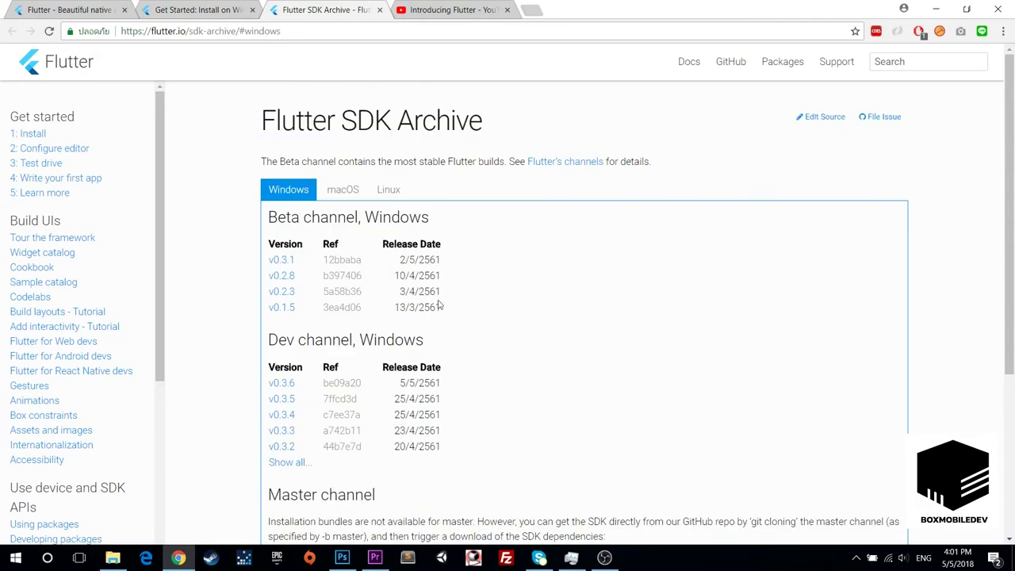
{"action": "key", "text": "ctrl+shift+Tab"}
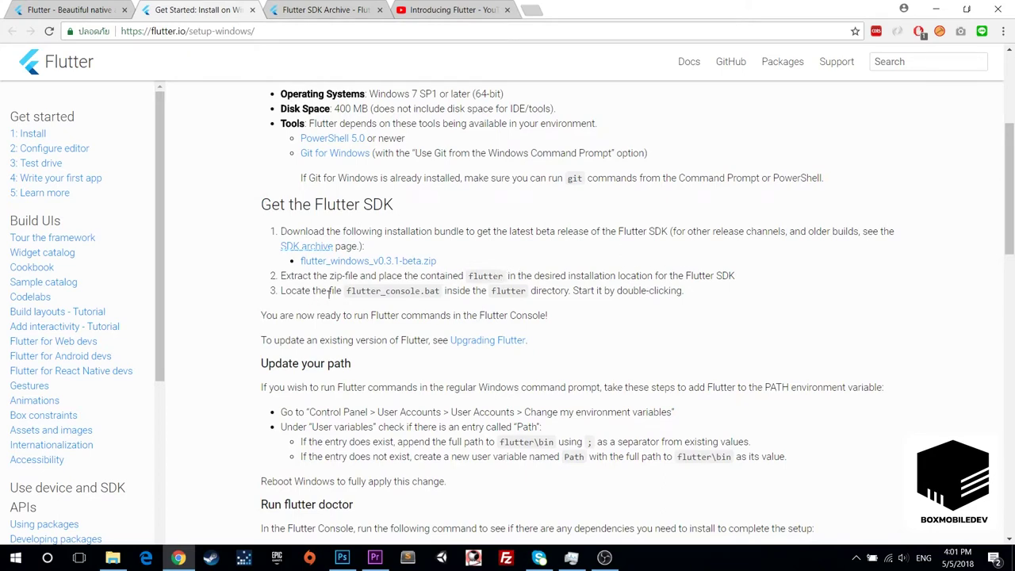
{"action": "left_click_drag", "start_coordinate": [347, 291], "coordinate": [441, 291]}
{"action": "left_click", "coordinate": [420, 291]}
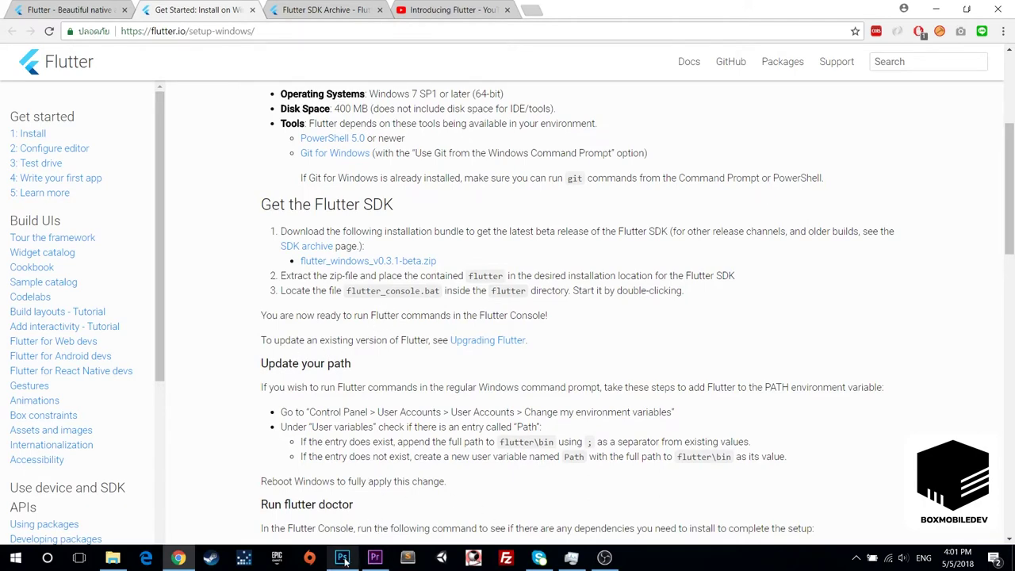
{"action": "left_click", "coordinate": [341, 558]}
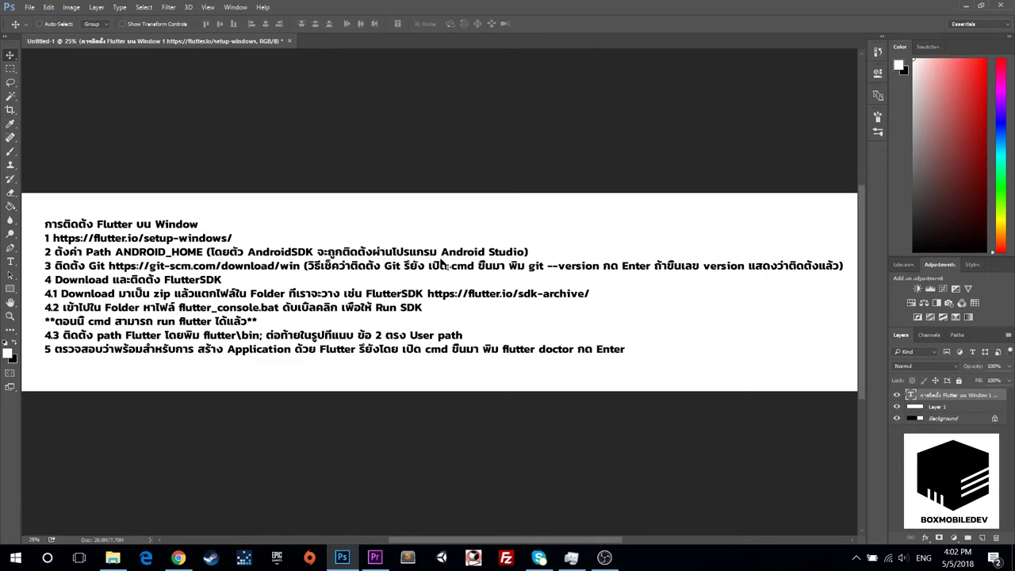
Open the Windows search panel over the Photoshop install notes
{"action": "left_click", "coordinate": [47, 558]}
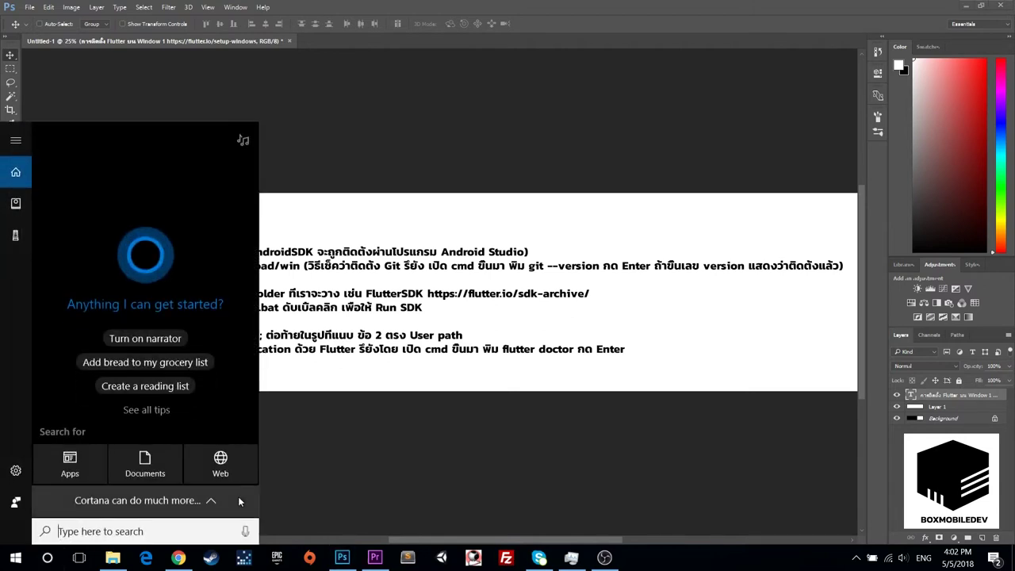
Search 'environ' to open the system environment variable settings and centre the window
{"action": "type", "text": "e"}
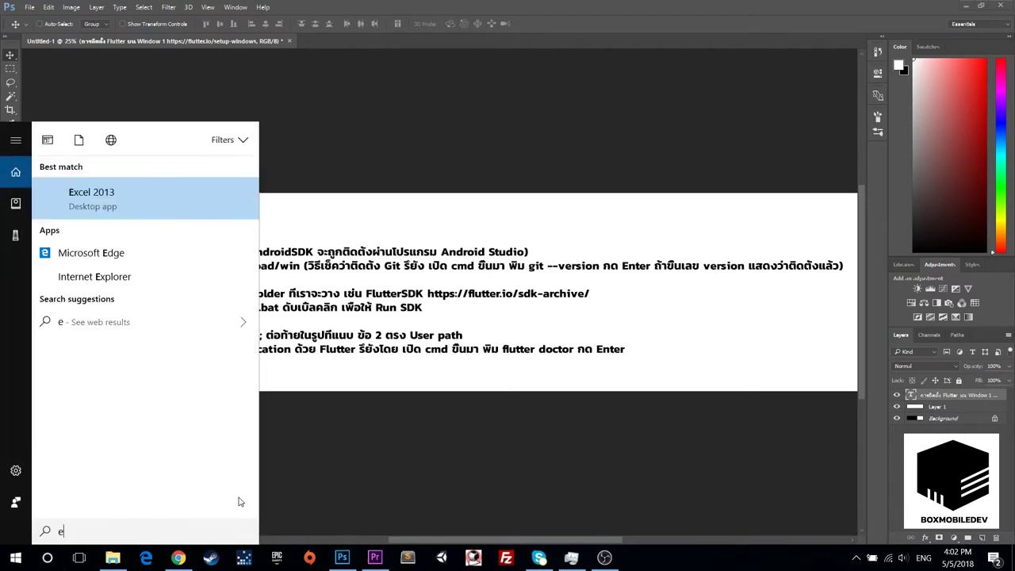
{"action": "type", "text": "nviron"}
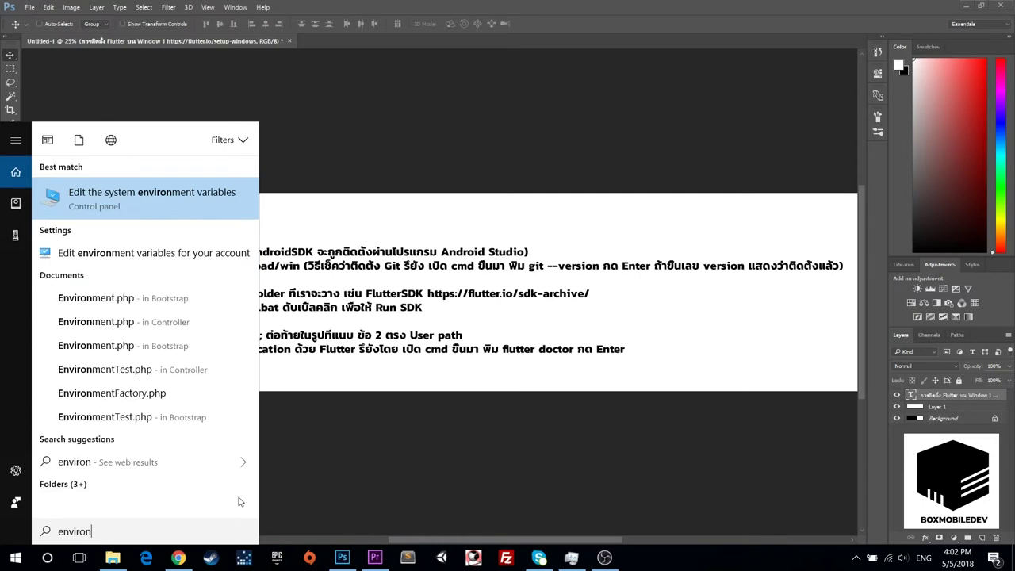
{"action": "key", "text": "Return"}
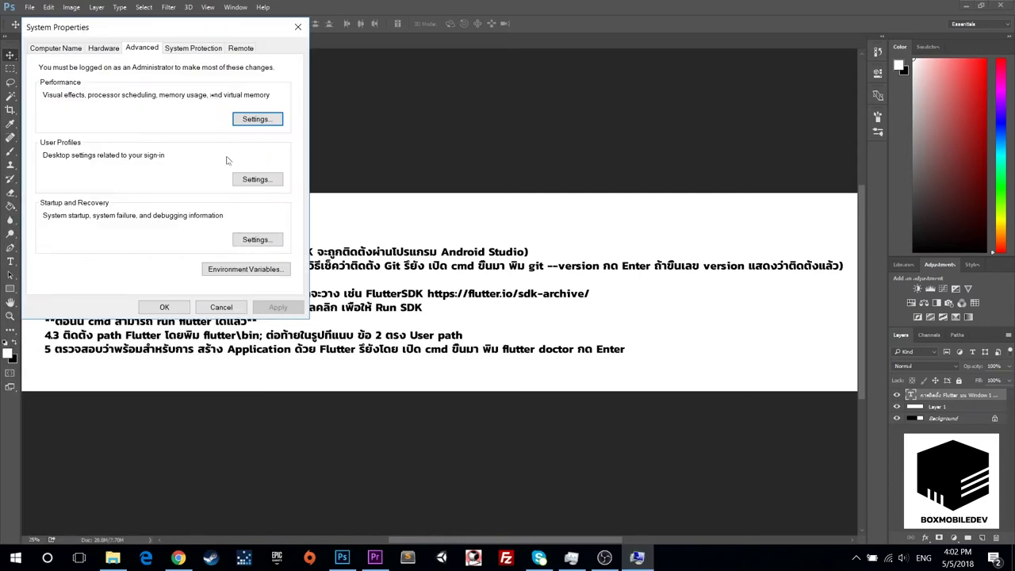
{"action": "left_click_drag", "start_coordinate": [211, 36], "coordinate": [638, 110]}
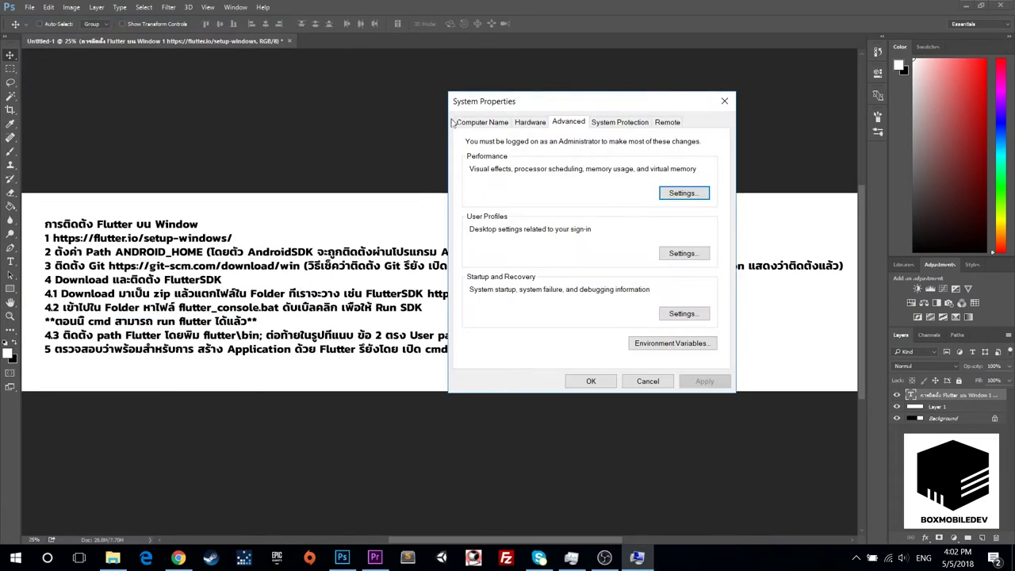
{"action": "left_click_drag", "start_coordinate": [553, 103], "coordinate": [581, 107]}
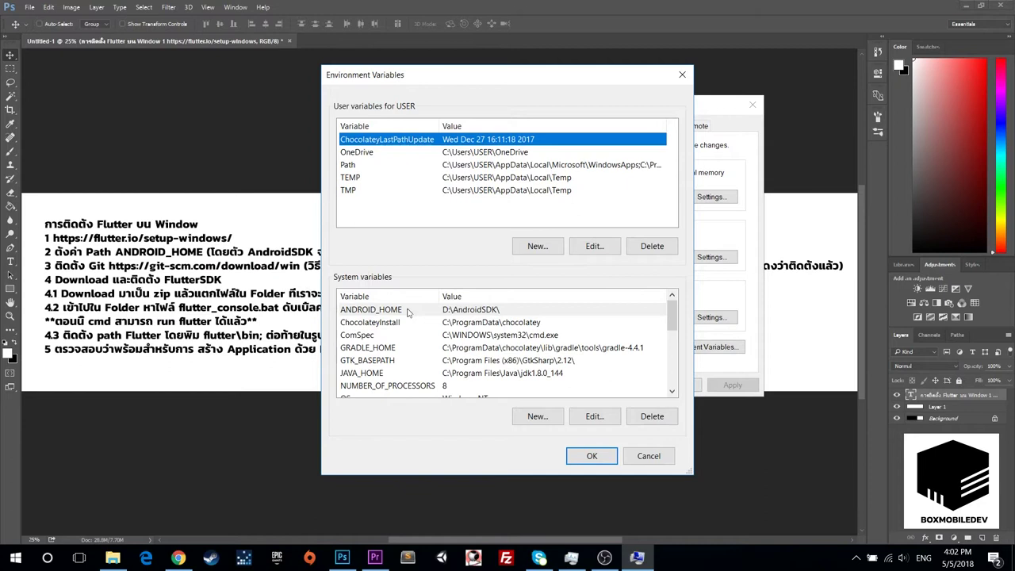
Scroll the system variables past ANDROID_HOME and select Path
{"action": "left_click", "coordinate": [455, 313]}
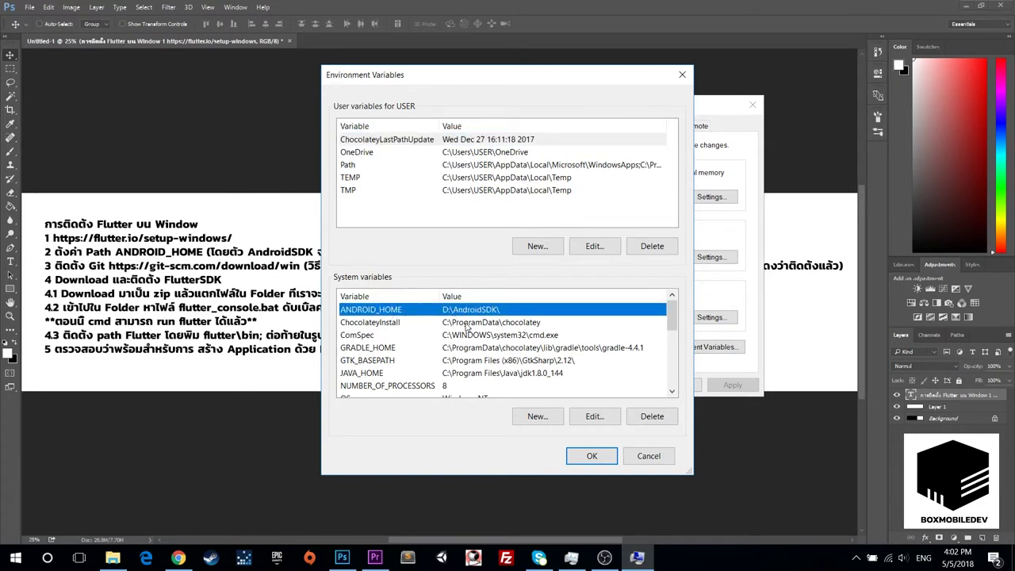
{"action": "scroll", "coordinate": [468, 339], "scroll_direction": "down", "scroll_amount": 1}
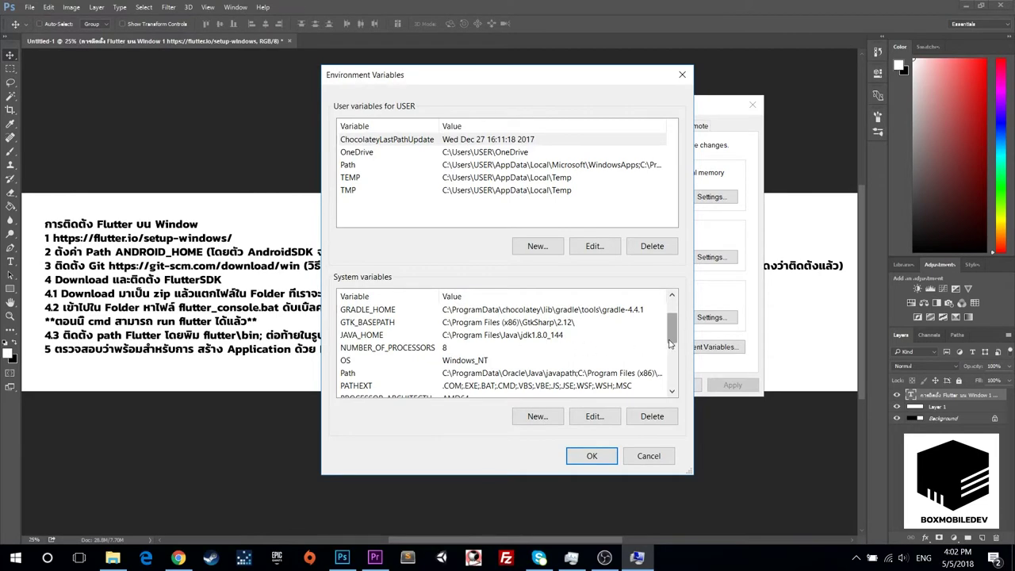
{"action": "scroll", "coordinate": [508, 341], "scroll_direction": "down", "scroll_amount": 1}
{"action": "left_click", "coordinate": [506, 361]}
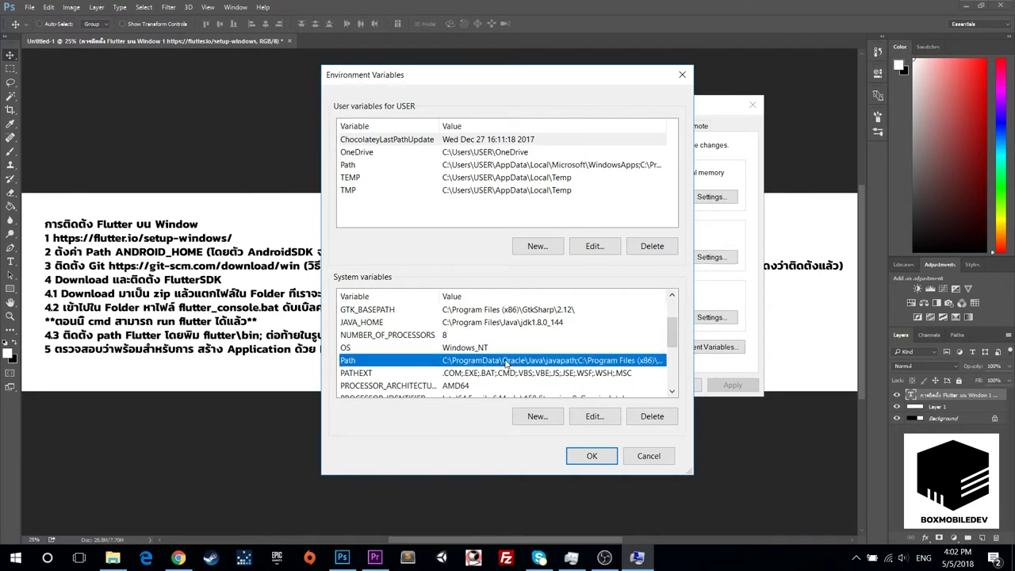
Open the system Path variable and check its D:\AndroidSDK\platform-tools and D:\AndroidSDK\tools entries
{"action": "double_click", "coordinate": [568, 361]}
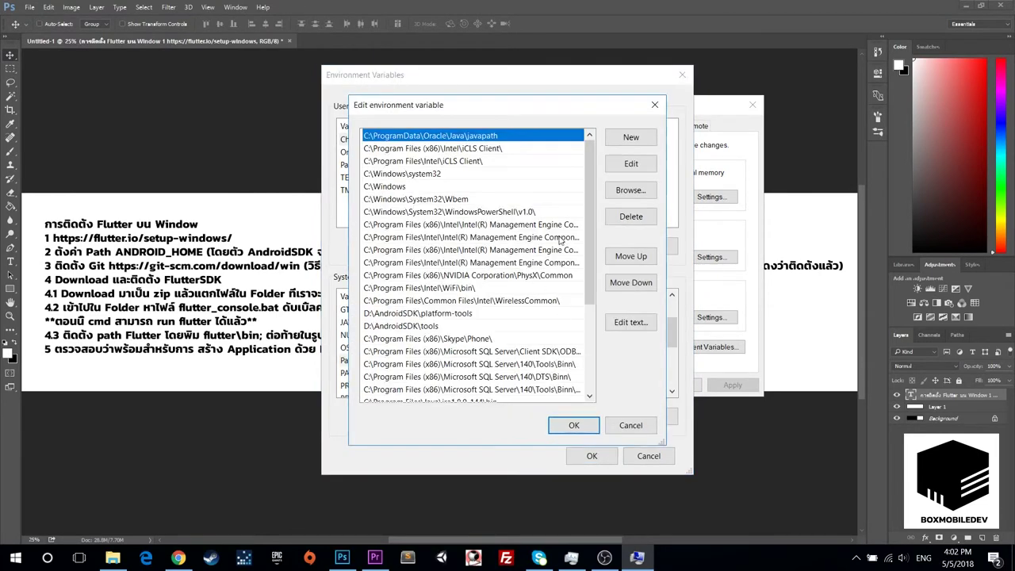
{"action": "left_click_drag", "start_coordinate": [589, 219], "coordinate": [589, 230]}
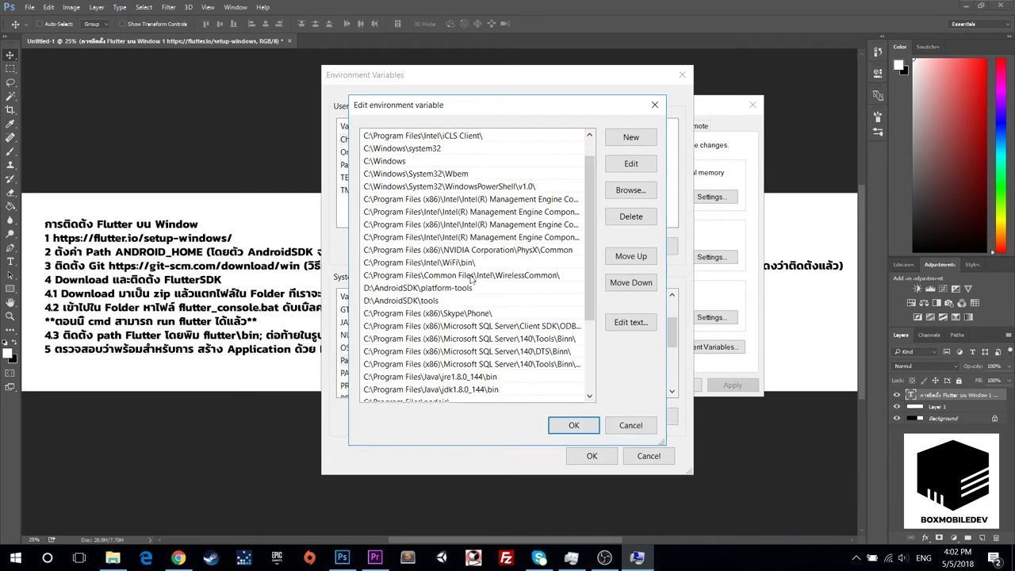
{"action": "left_click", "coordinate": [453, 291]}
{"action": "left_click", "coordinate": [451, 300]}
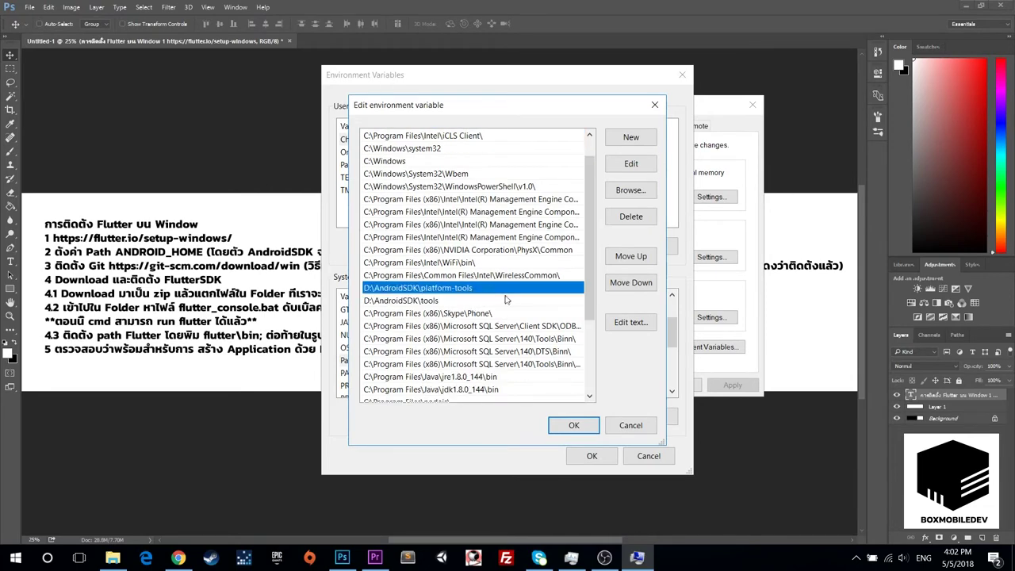
Cancel the Path editor and Environment Variables dialogs, then close System Properties
{"action": "left_click", "coordinate": [635, 427]}
{"action": "left_click", "coordinate": [647, 456]}
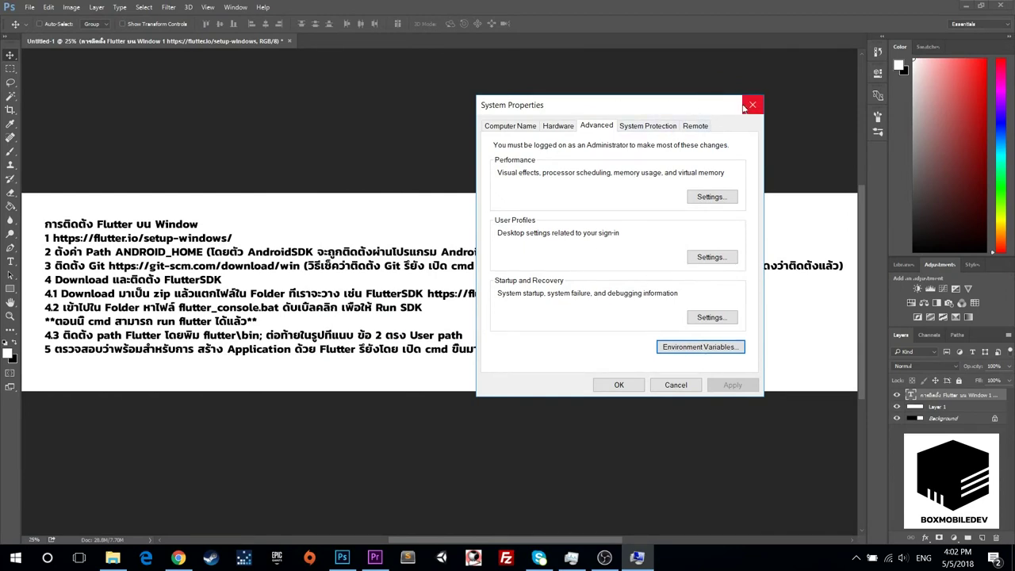
{"action": "left_click", "coordinate": [751, 106]}
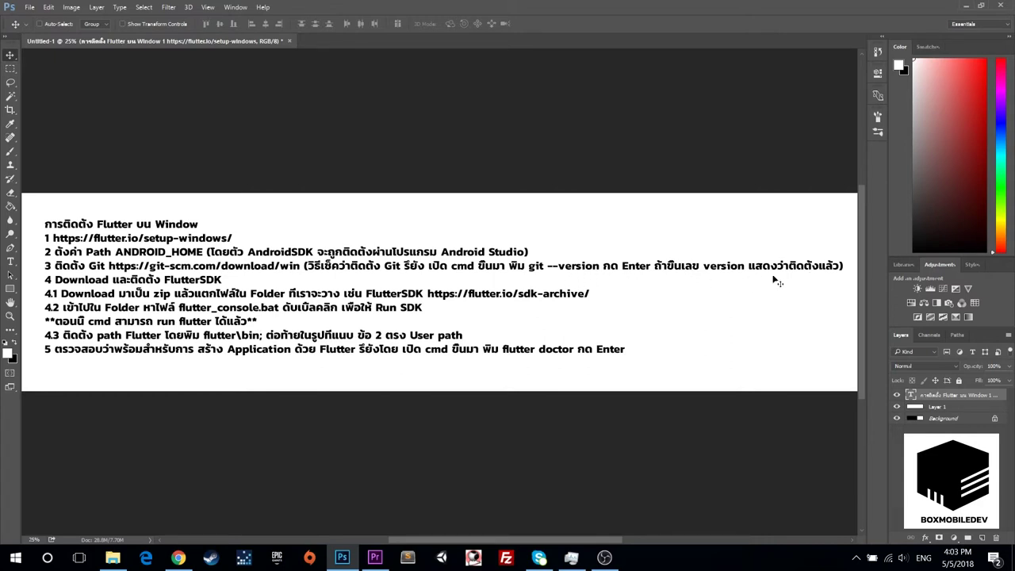
Launch Command Prompt via a 'cmd' search and reposition its window
{"action": "left_click", "coordinate": [48, 559]}
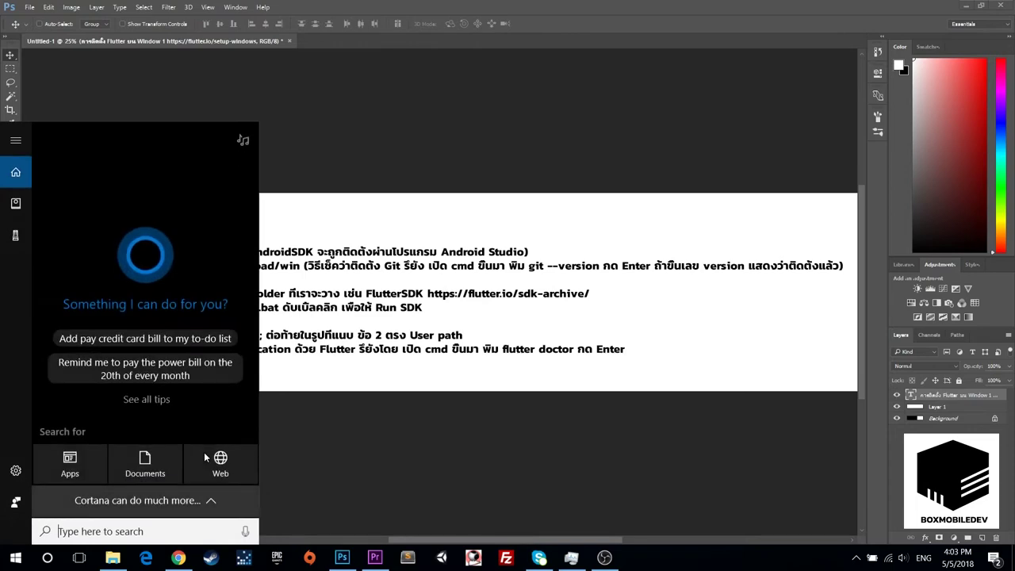
{"action": "type", "text": "cmd"}
{"action": "key", "text": "Return"}
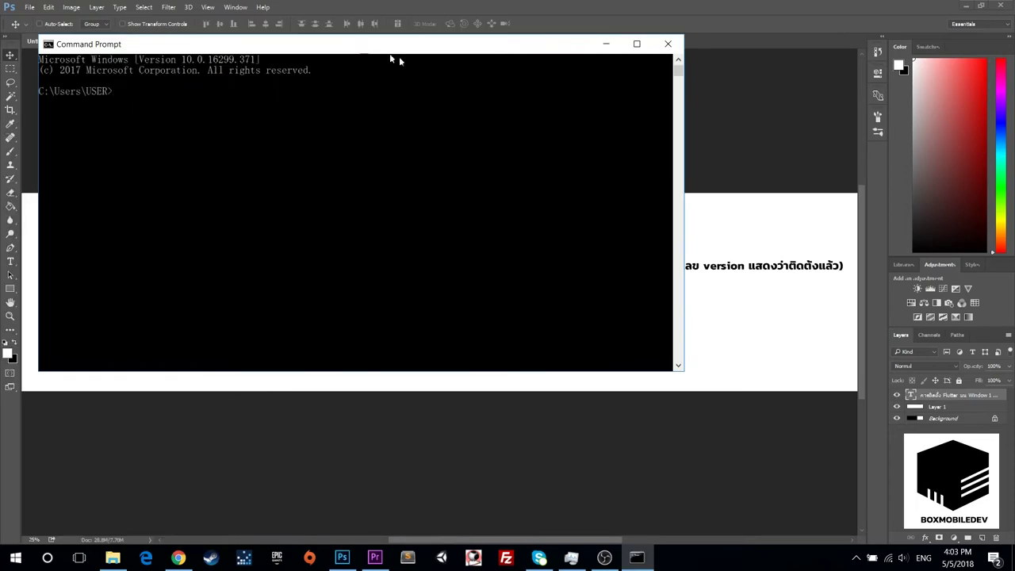
{"action": "left_click_drag", "start_coordinate": [394, 46], "coordinate": [682, 122]}
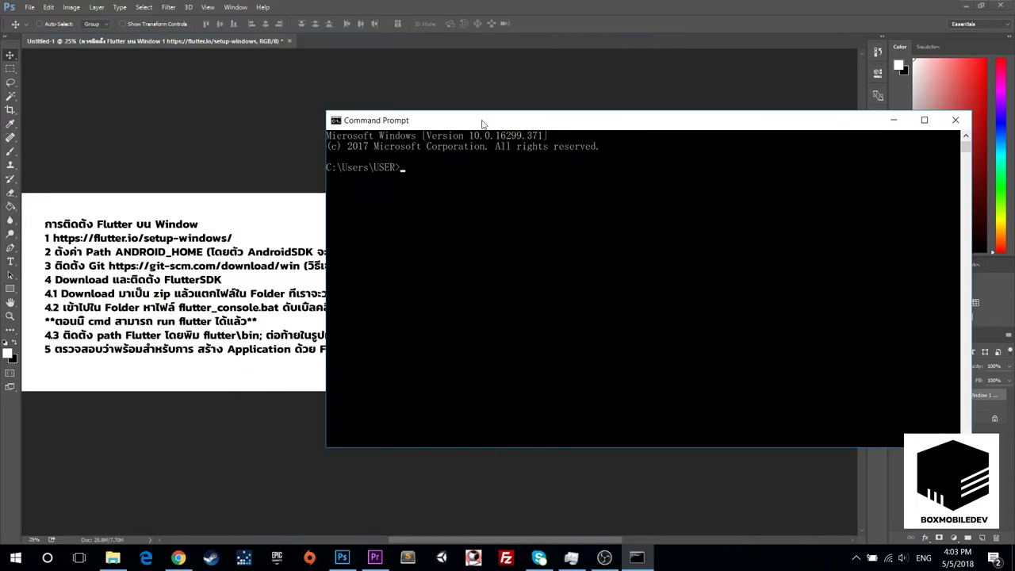
Run git -v and git --version, confirming git version 2.14.2.windows.1
{"action": "type", "text": "git -v"}
{"action": "key", "text": "Return"}
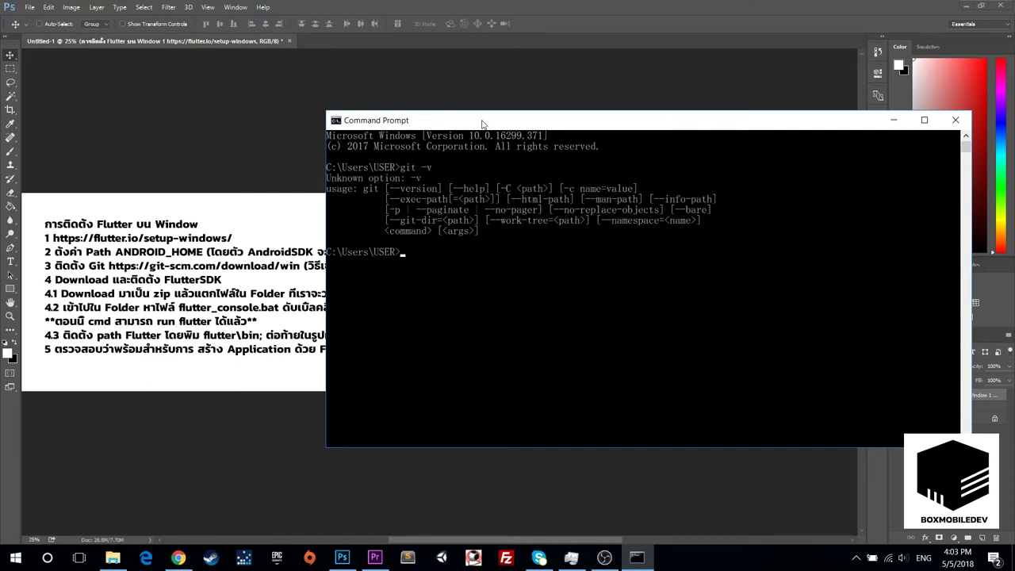
{"action": "left_click_drag", "start_coordinate": [481, 124], "coordinate": [417, 170]}
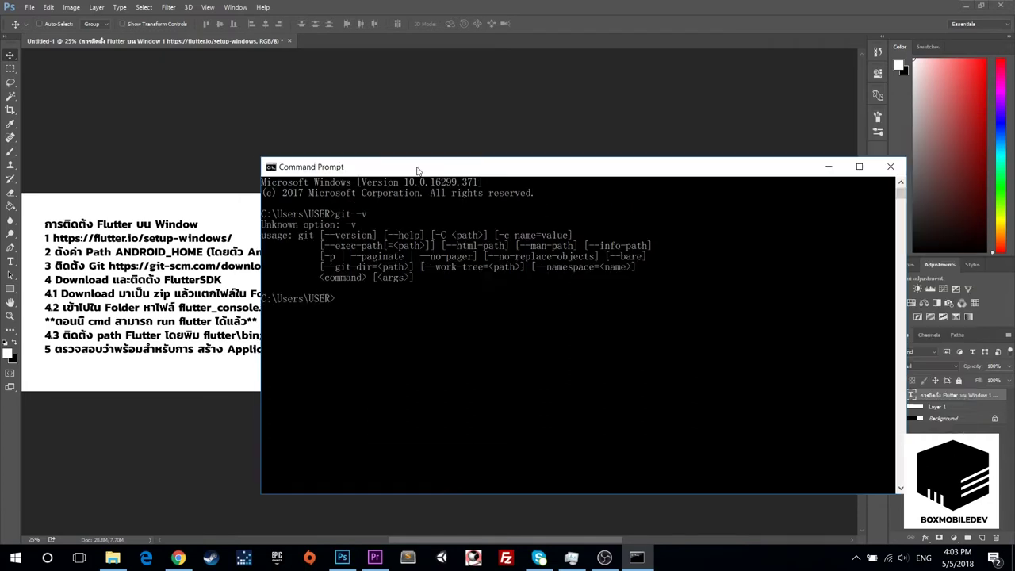
{"action": "type", "text": "git --ver"}
{"action": "type", "text": "sion"}
{"action": "key", "text": "Return"}
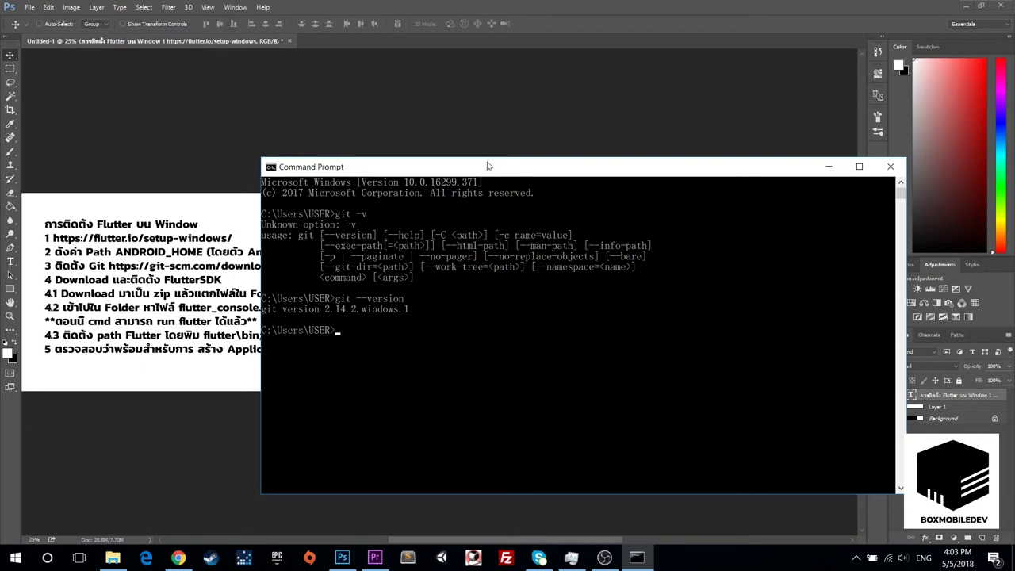
Minimize Command Prompt and open File Explorer on the Videos folder
{"action": "left_click_drag", "start_coordinate": [397, 167], "coordinate": [347, 149]}
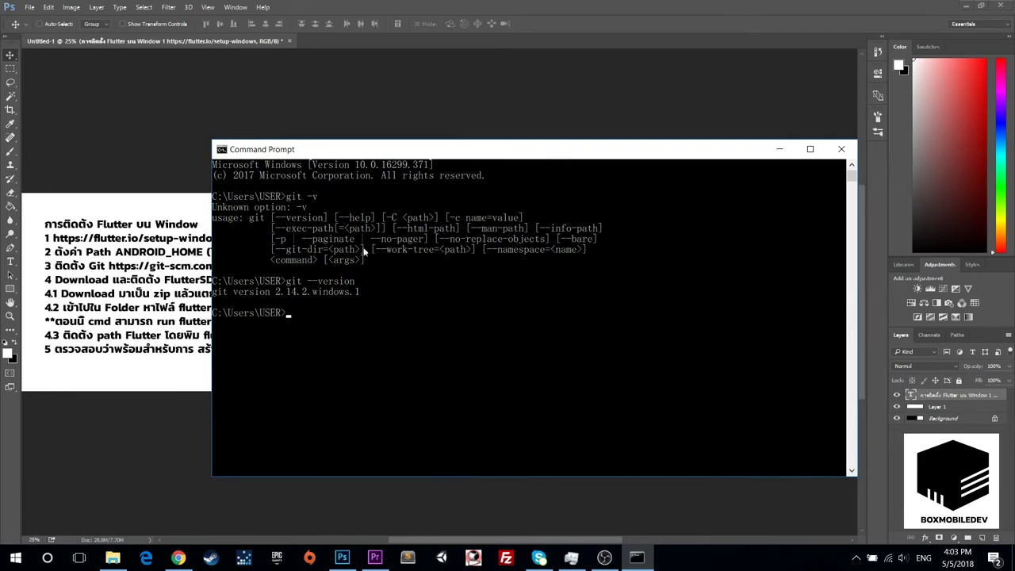
{"action": "key", "text": "super+Down"}
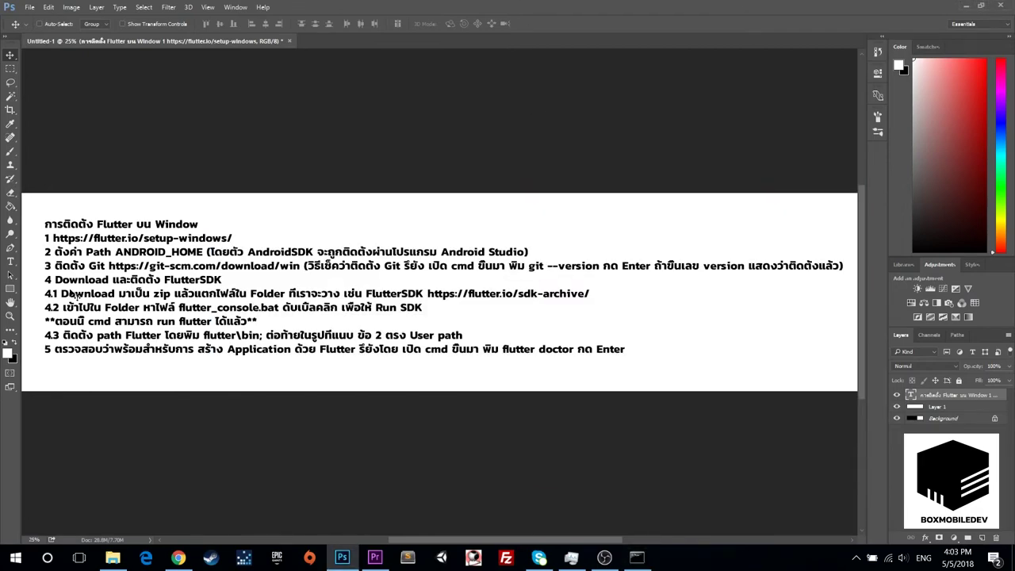
{"action": "left_click", "coordinate": [115, 560]}
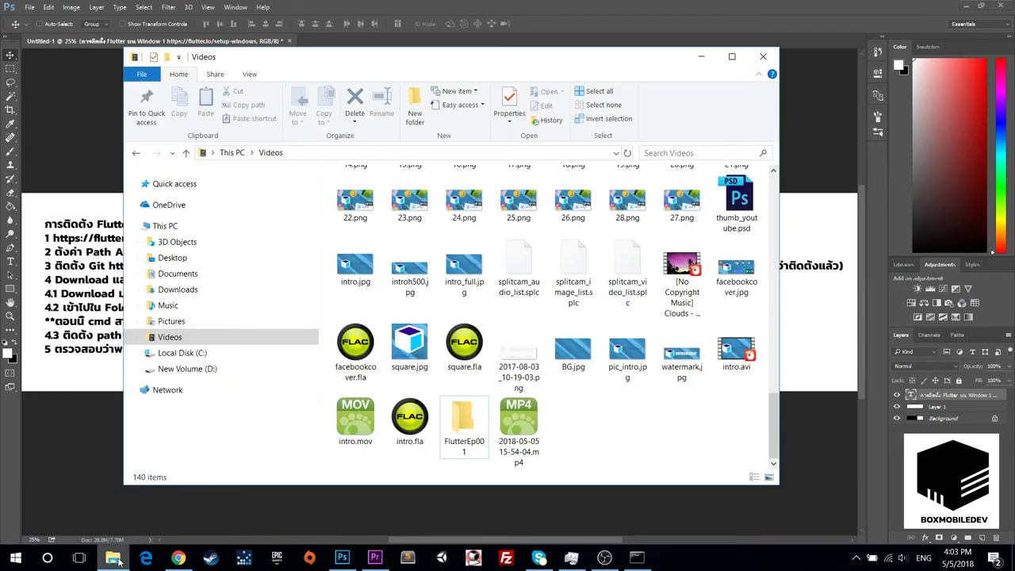
{"action": "left_click", "coordinate": [115, 559]}
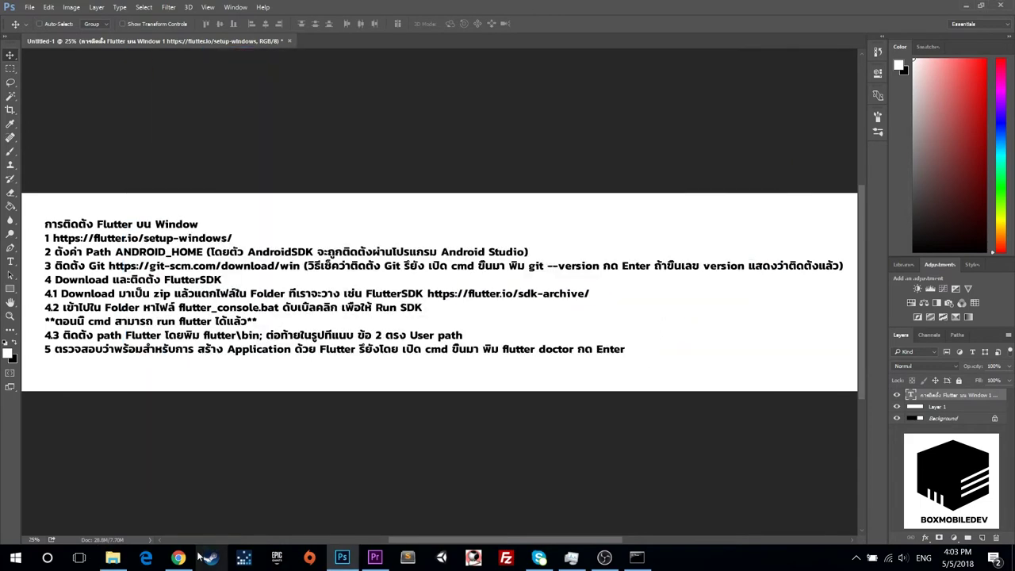
{"action": "left_click", "coordinate": [181, 557]}
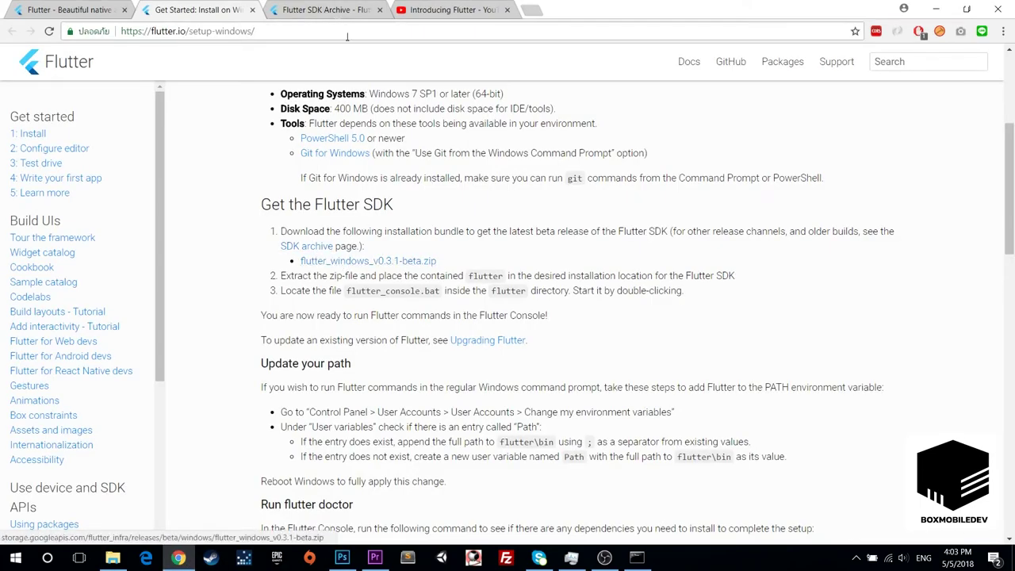
{"action": "left_click", "coordinate": [325, 9]}
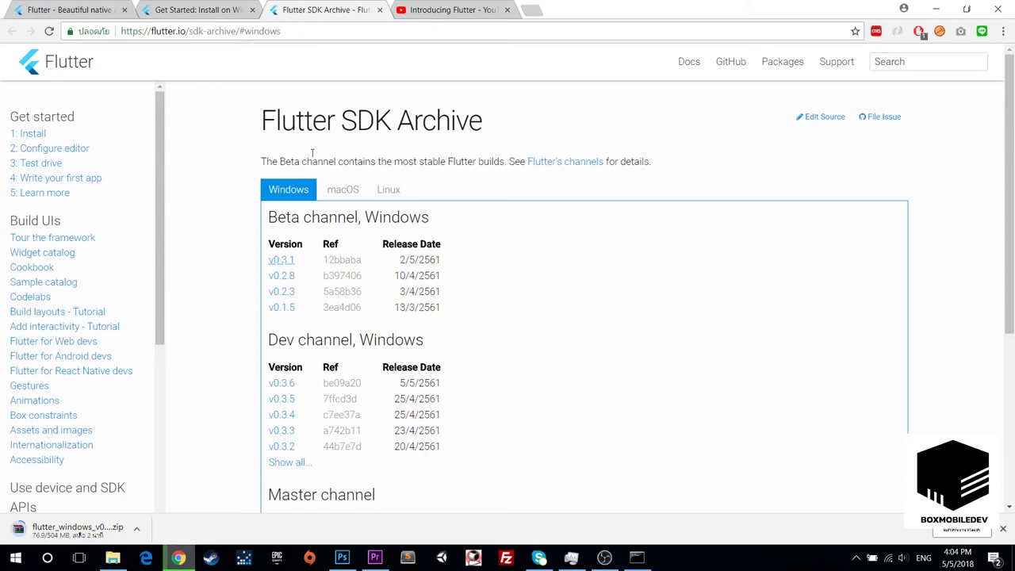
{"action": "left_click", "coordinate": [216, 7]}
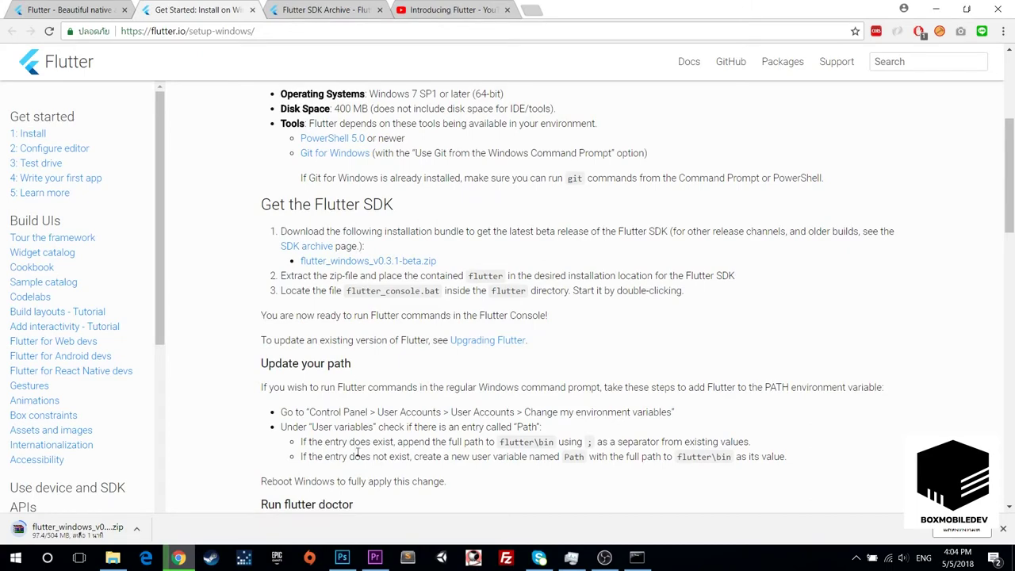
{"action": "left_click", "coordinate": [342, 558]}
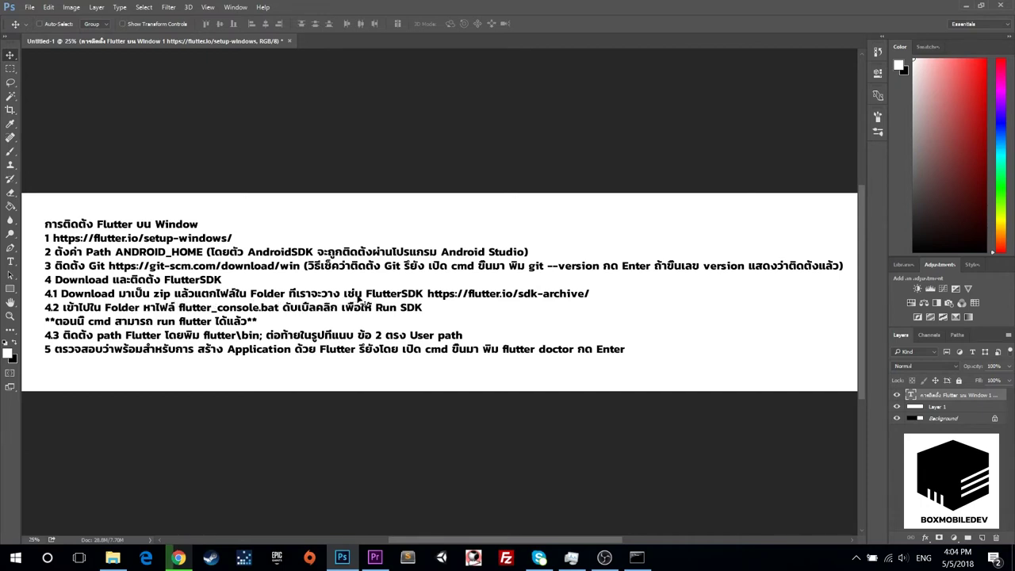
{"action": "left_click", "coordinate": [112, 557]}
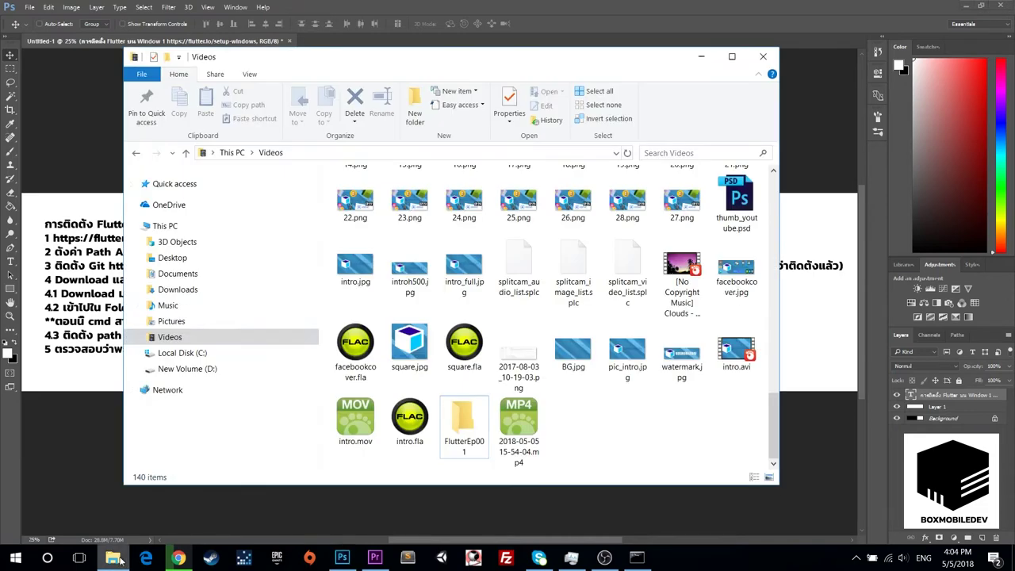
Open New Volume (D:), look through its existing folders, and clear the selection
{"action": "left_click", "coordinate": [238, 368]}
{"action": "left_click", "coordinate": [474, 251]}
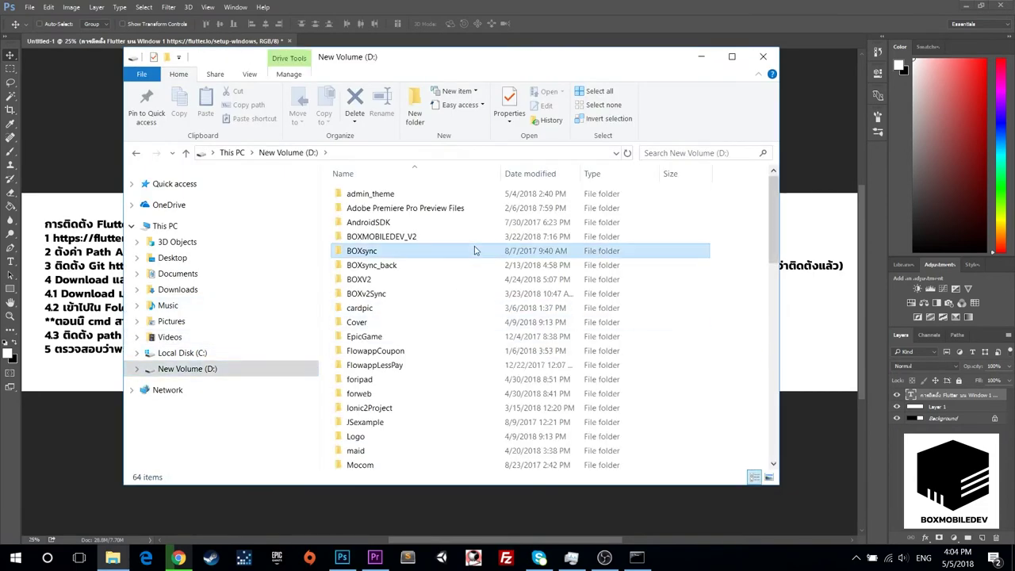
{"action": "scroll", "coordinate": [476, 249], "scroll_direction": "down", "scroll_amount": 1}
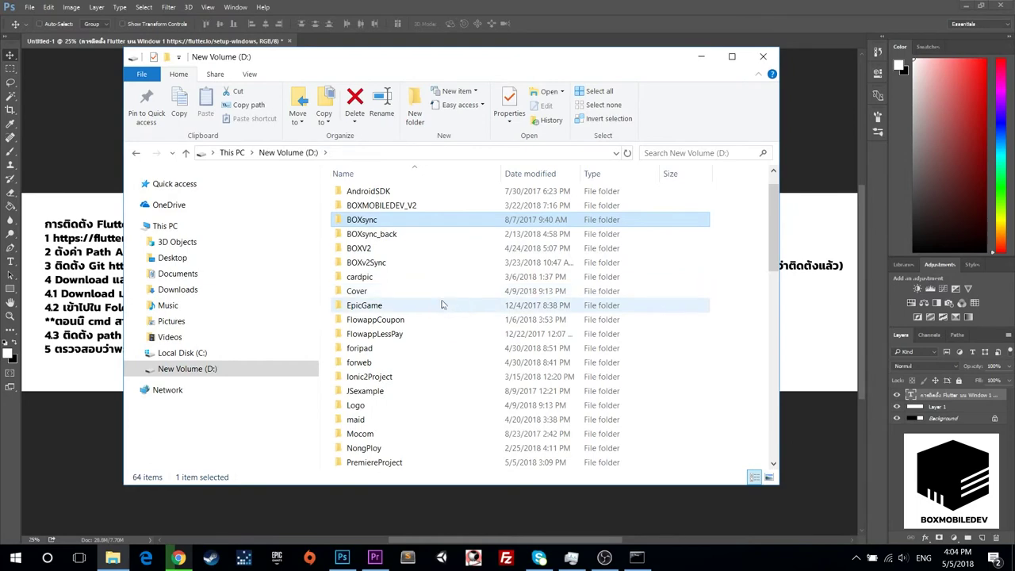
{"action": "scroll", "coordinate": [442, 308], "scroll_direction": "down", "scroll_amount": 1}
{"action": "scroll", "coordinate": [442, 310], "scroll_direction": "down", "scroll_amount": 1}
{"action": "scroll", "coordinate": [441, 311], "scroll_direction": "down", "scroll_amount": 1}
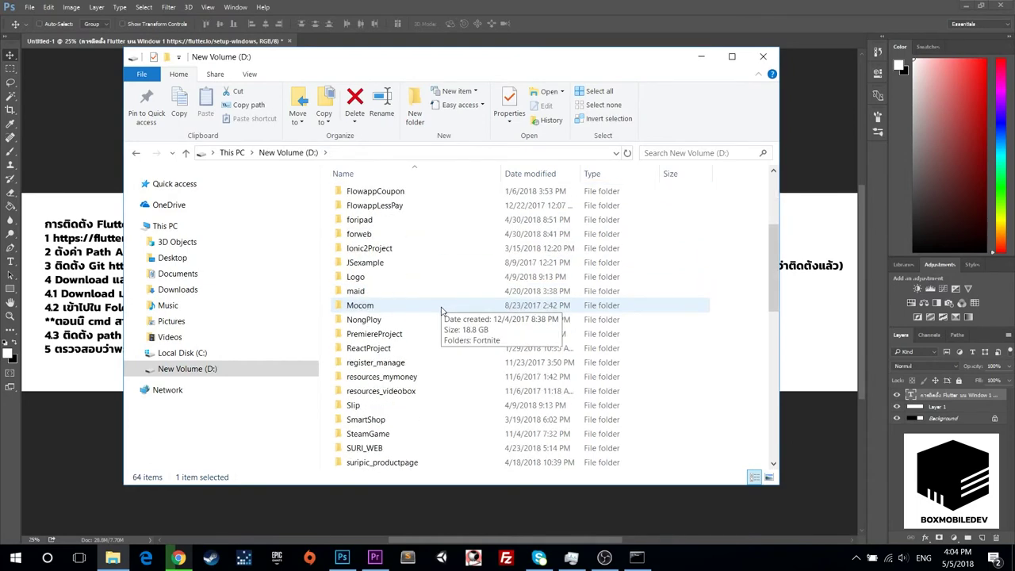
{"action": "scroll", "coordinate": [442, 313], "scroll_direction": "down", "scroll_amount": 2}
{"action": "scroll", "coordinate": [443, 316], "scroll_direction": "up", "scroll_amount": 1}
{"action": "scroll", "coordinate": [445, 321], "scroll_direction": "up", "scroll_amount": 1}
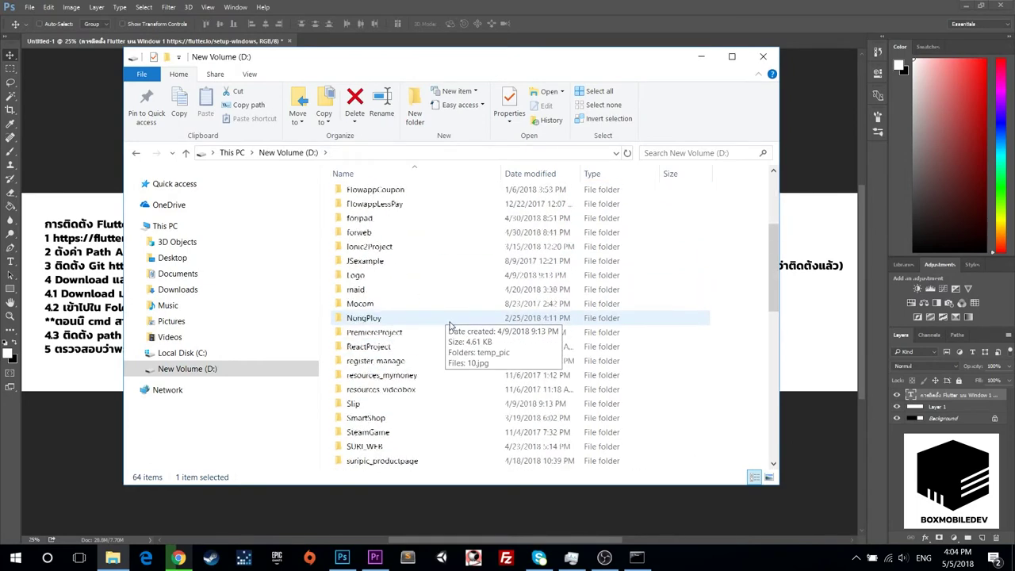
{"action": "scroll", "coordinate": [445, 328], "scroll_direction": "up", "scroll_amount": 1}
{"action": "scroll", "coordinate": [444, 333], "scroll_direction": "up", "scroll_amount": 2}
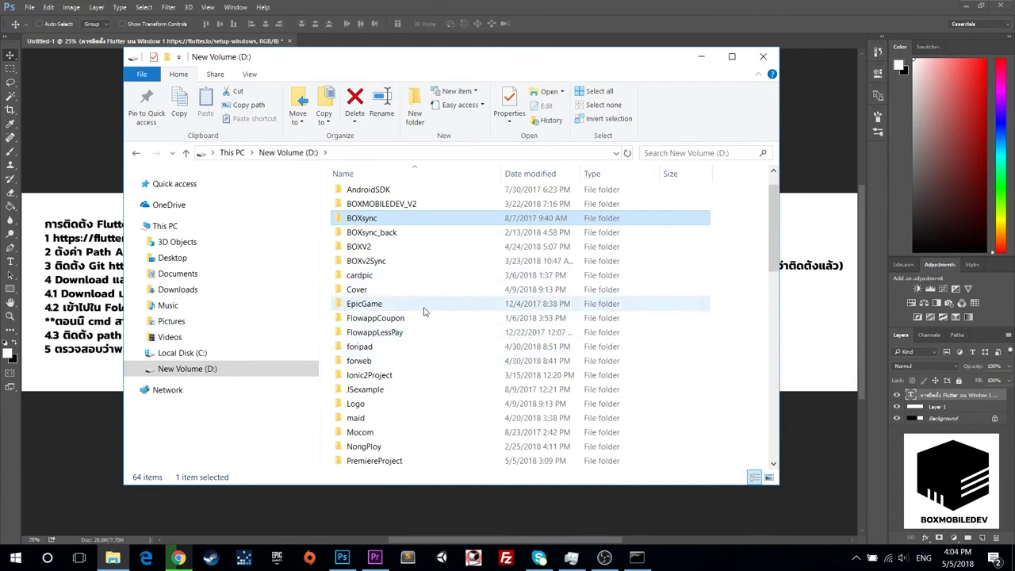
{"action": "left_click", "coordinate": [427, 308]}
{"action": "scroll", "coordinate": [453, 312], "scroll_direction": "up", "scroll_amount": 1}
{"action": "left_click", "coordinate": [731, 245]}
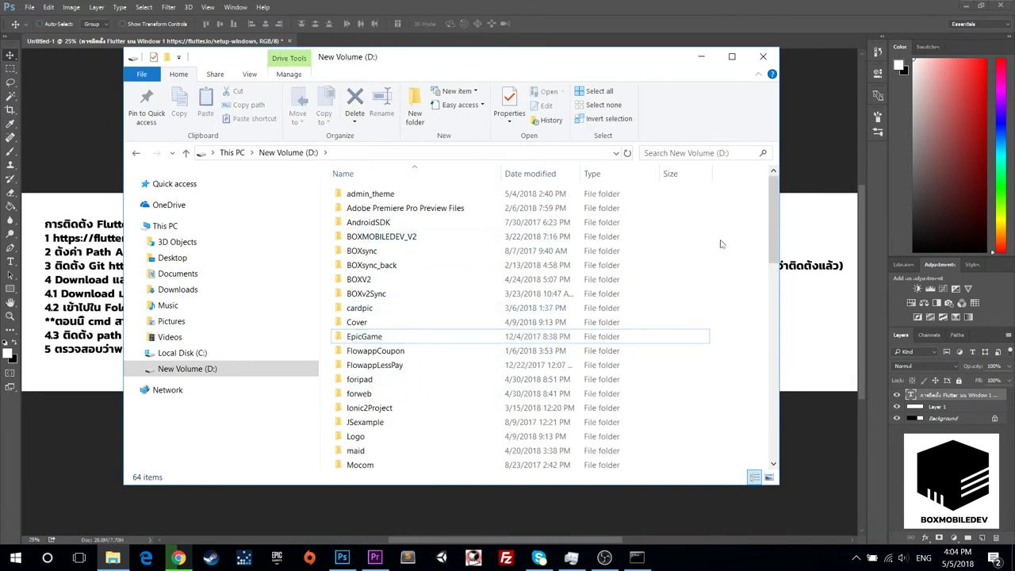
Create a new folder named Flutter on drive D:
{"action": "left_click", "coordinate": [420, 119]}
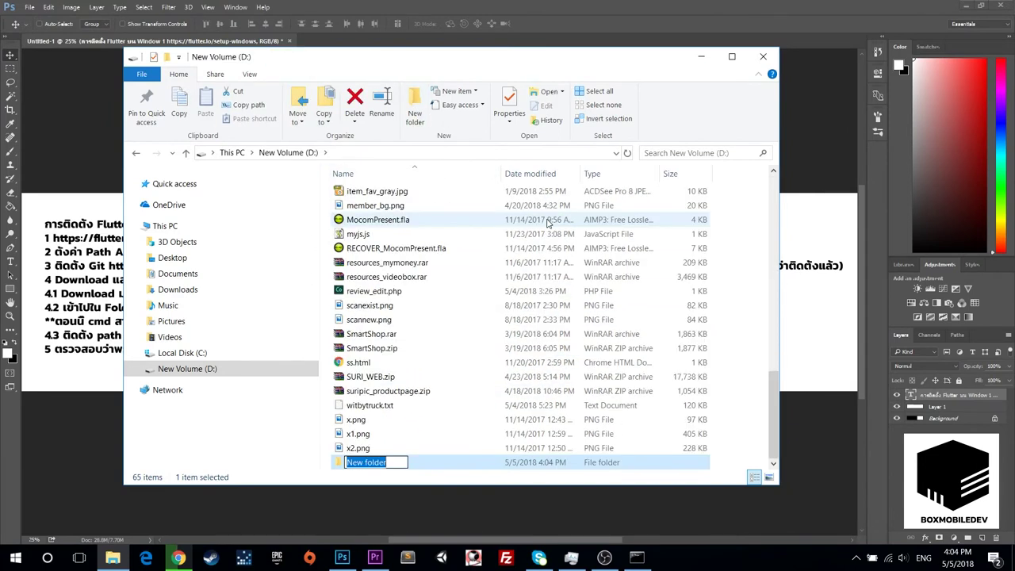
{"action": "type", "text": "Flutter"}
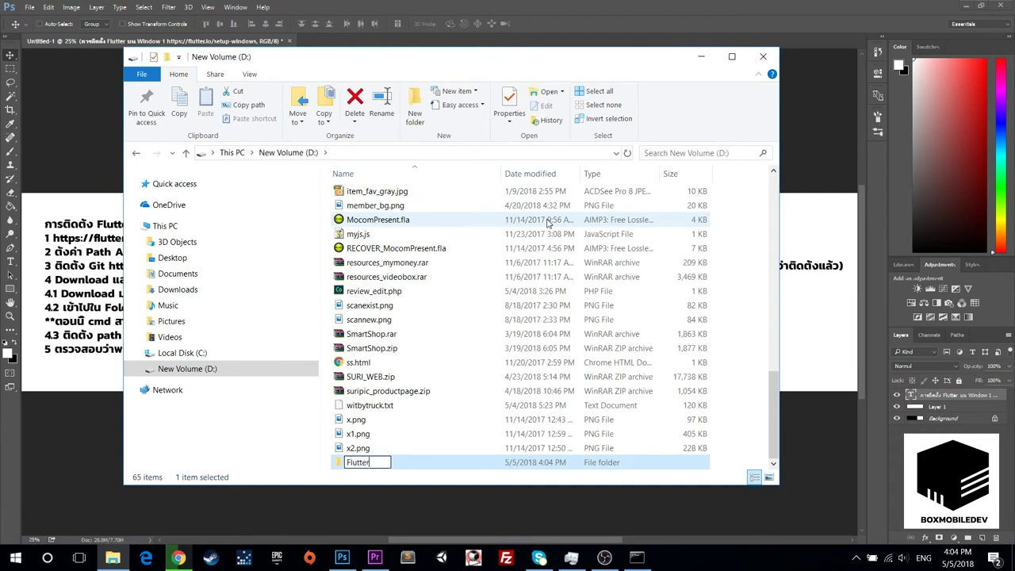
{"action": "key", "text": "Return"}
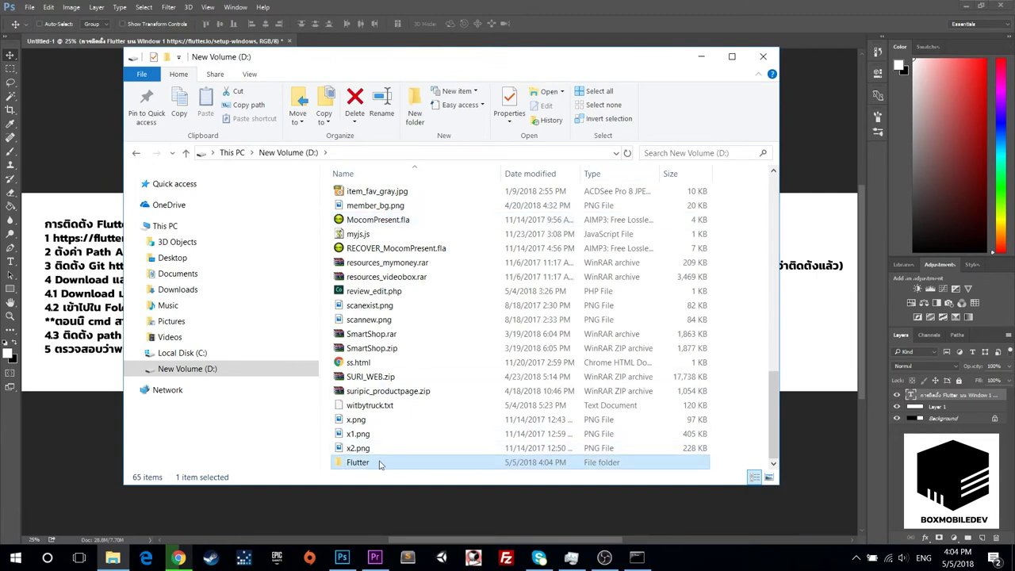
Rename the folder to FlutterSDK, open it, and switch away from Explorer
{"action": "left_click", "coordinate": [379, 463]}
{"action": "key", "text": "End"}
{"action": "type", "text": "SDK"}
{"action": "key", "text": "Return"}
{"action": "double_click", "coordinate": [395, 464]}
{"action": "key", "text": "alt+Tab"}
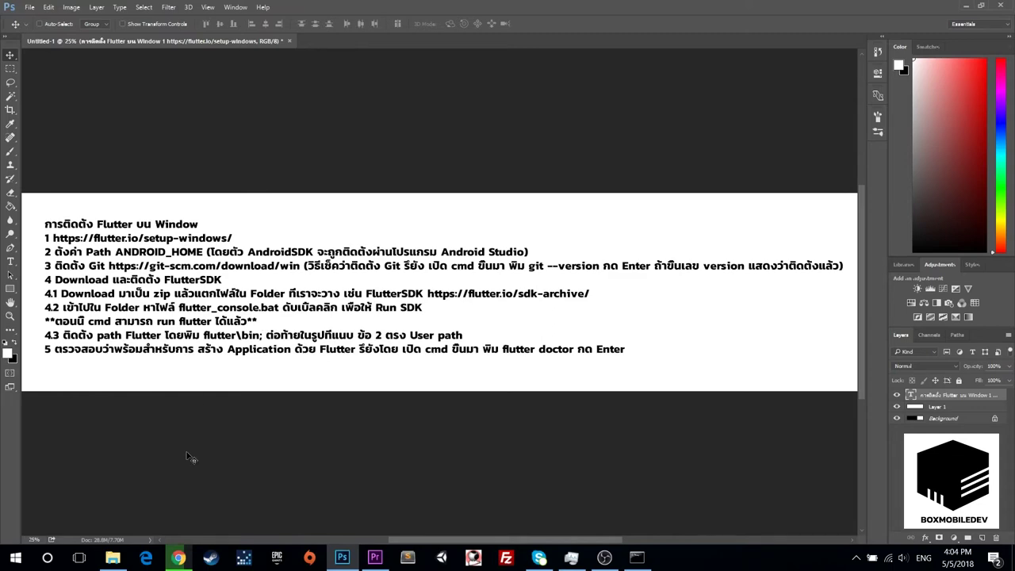
{"action": "left_click", "coordinate": [181, 559]}
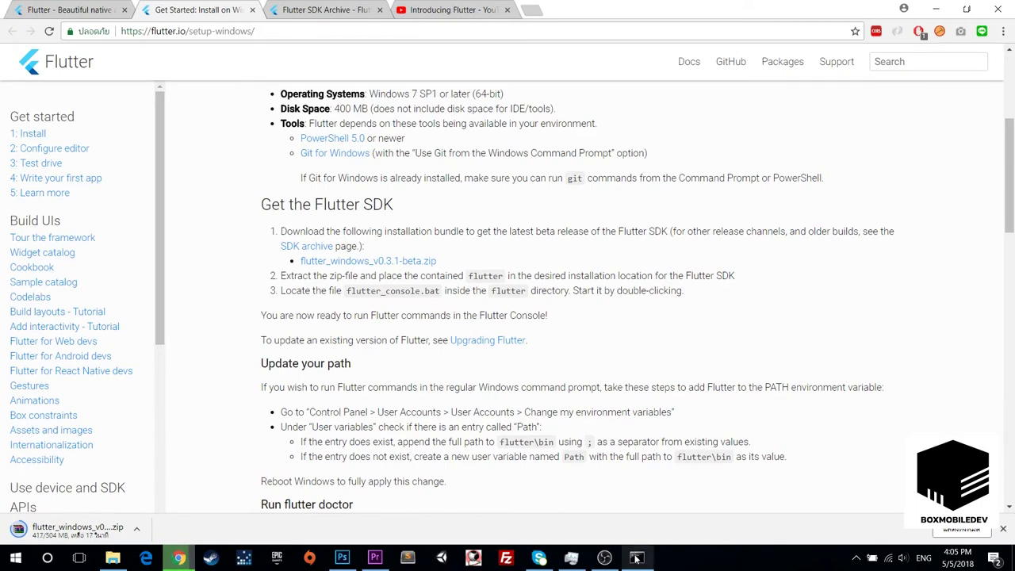
{"action": "left_click", "coordinate": [353, 560]}
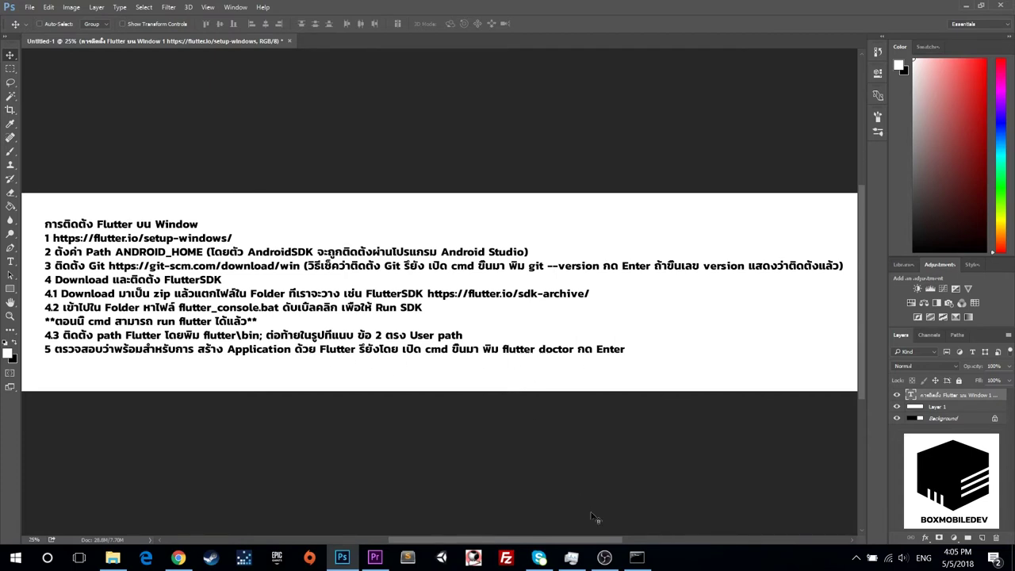
Return to Chrome showing the Flutter setup page
{"action": "key", "text": "alt+Tab"}
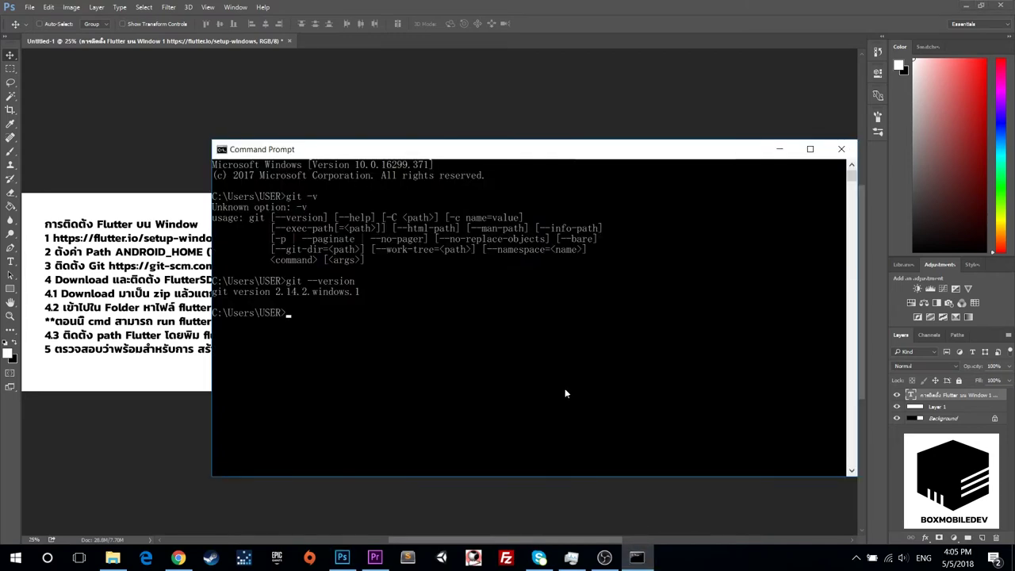
{"action": "left_click", "coordinate": [557, 78]}
{"action": "left_click", "coordinate": [178, 558]}
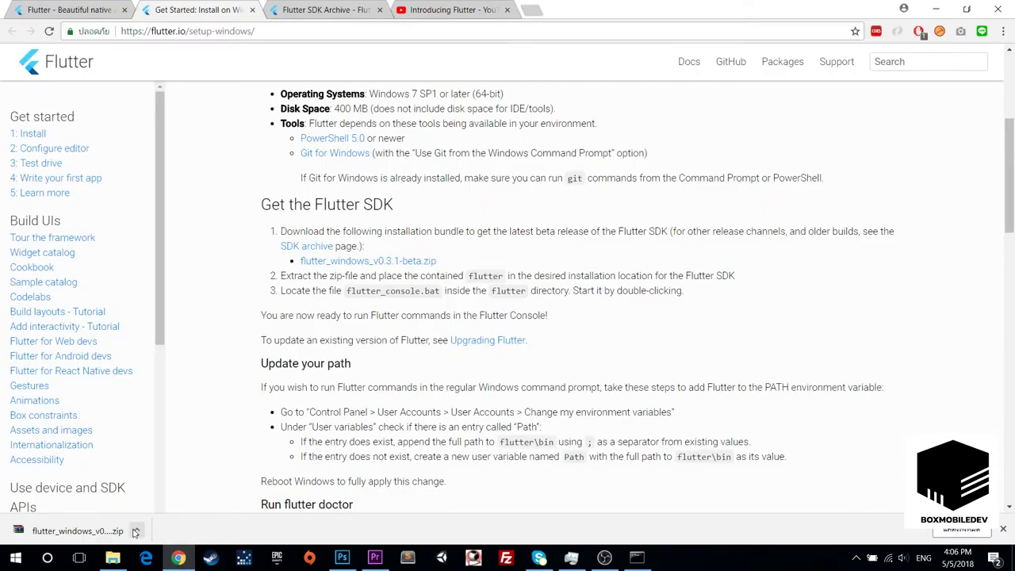
Copy flutter_windows_v0.3.1-beta.zip from its download folder into D:\FlutterSDK
{"action": "left_click", "coordinate": [200, 485]}
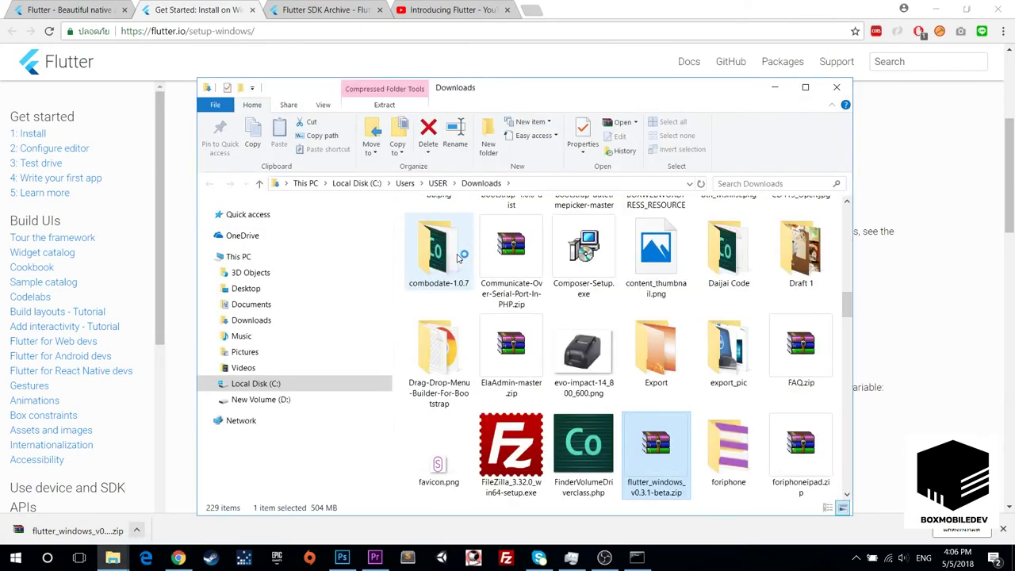
{"action": "left_click", "coordinate": [341, 401]}
{"action": "scroll", "coordinate": [547, 341], "scroll_direction": "down", "scroll_amount": 2}
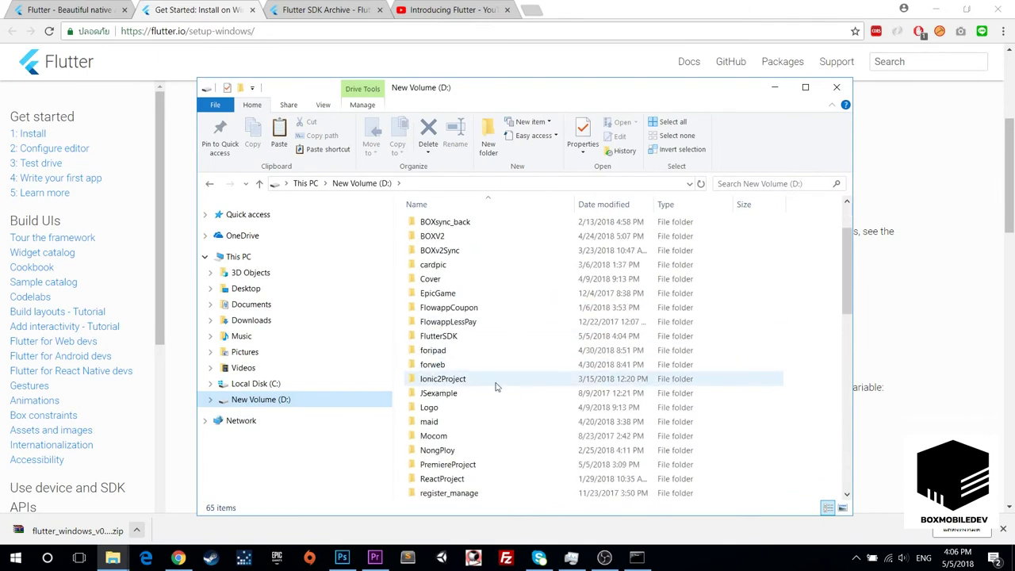
{"action": "left_click", "coordinate": [484, 336]}
{"action": "double_click", "coordinate": [484, 337]}
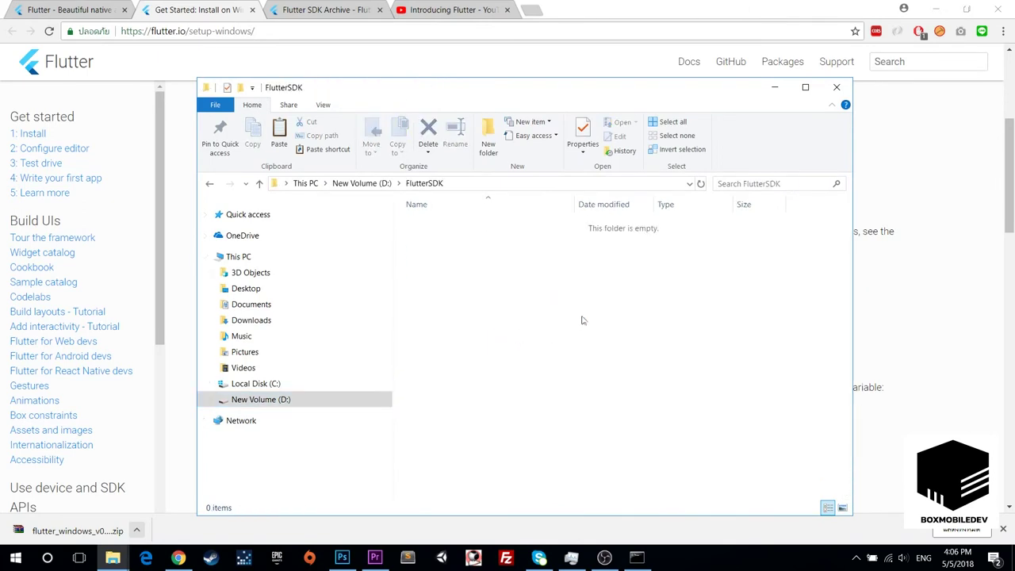
{"action": "key", "text": "ctrl+v"}
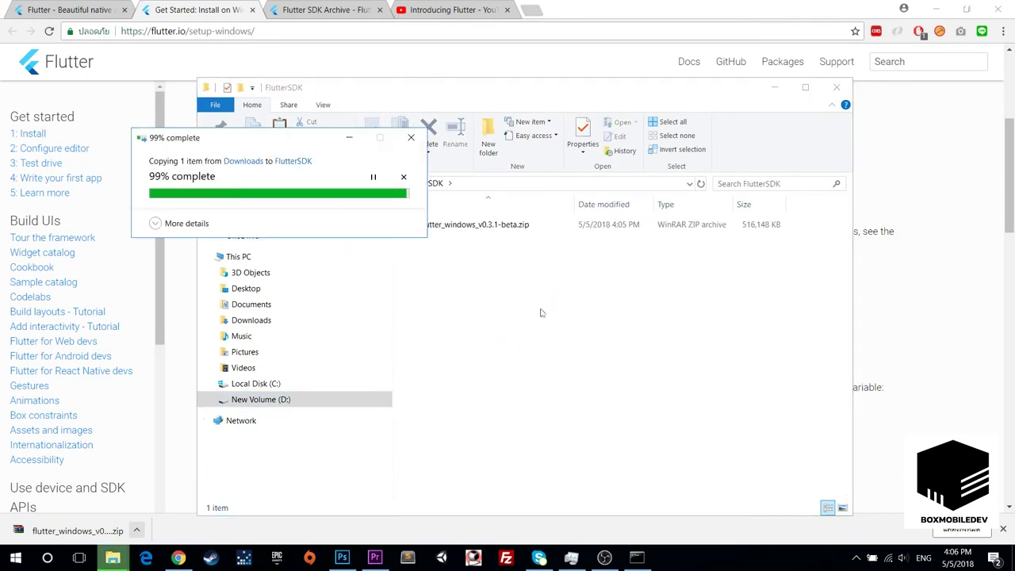
Extract flutter_windows_v0.3.1-beta.zip into D:\FlutterSDK using WinRAR's Extract files option
{"action": "double_click", "coordinate": [489, 227]}
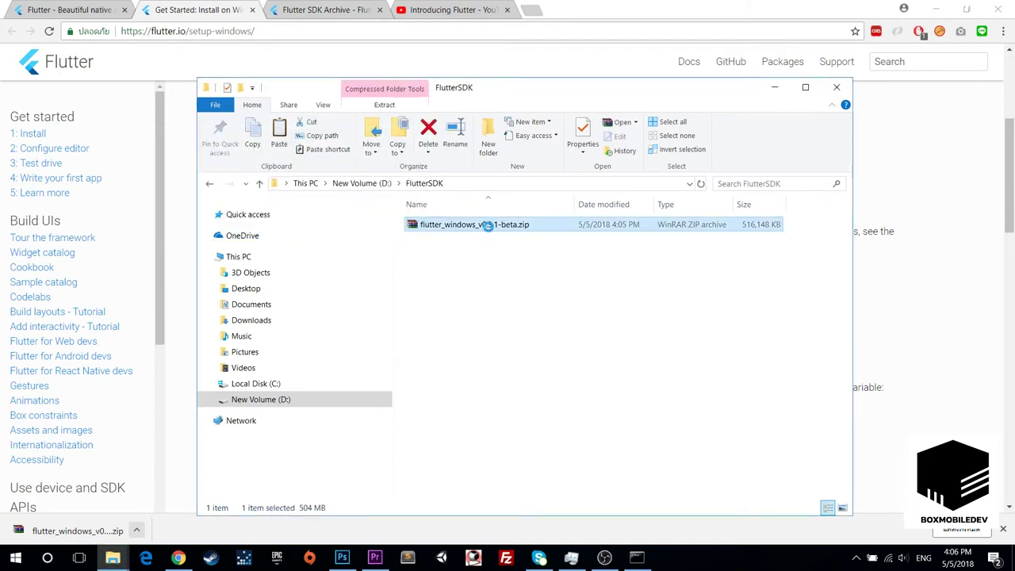
{"action": "right_click", "coordinate": [489, 227]}
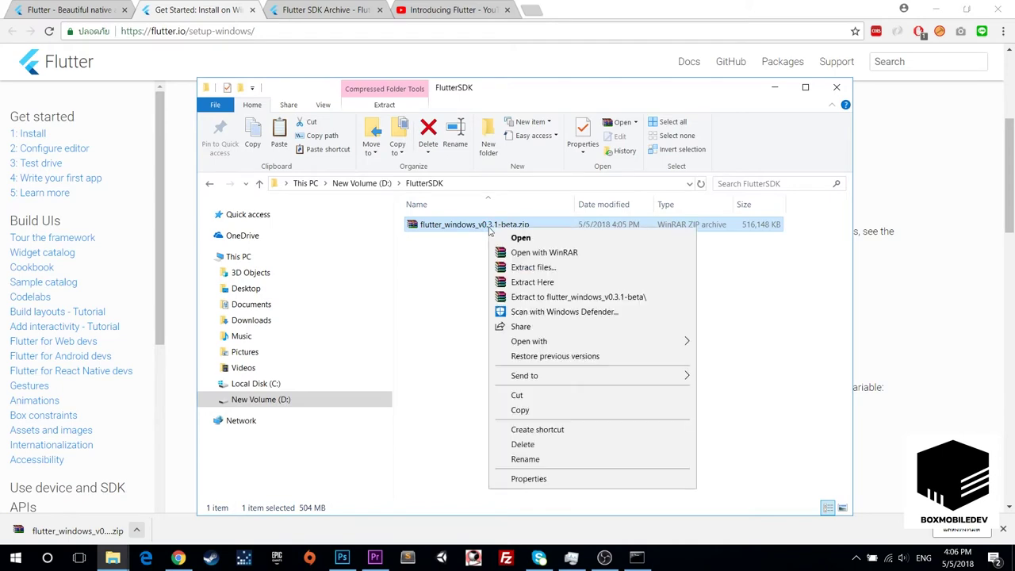
{"action": "left_click", "coordinate": [556, 271]}
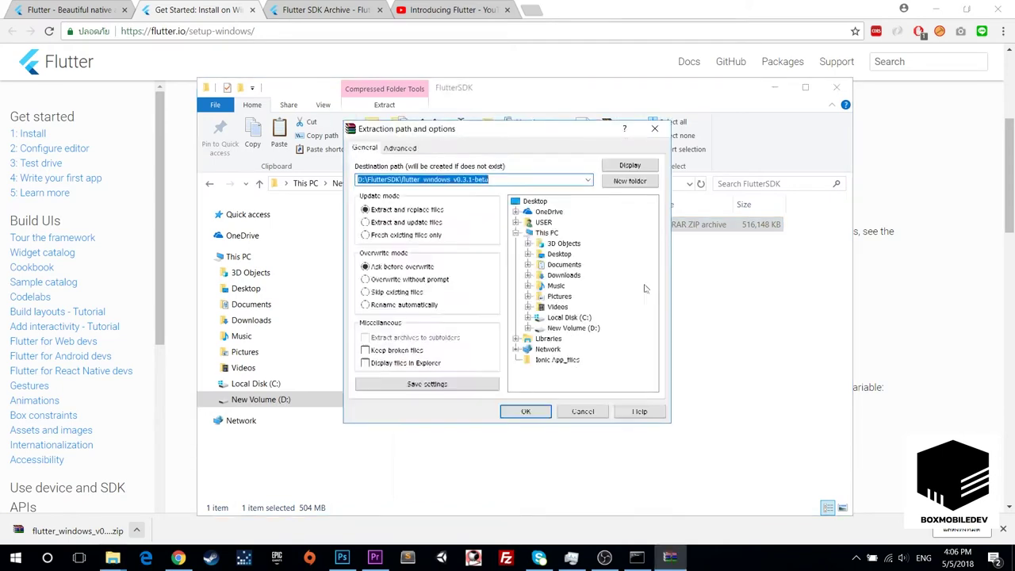
{"action": "left_click", "coordinate": [549, 412]}
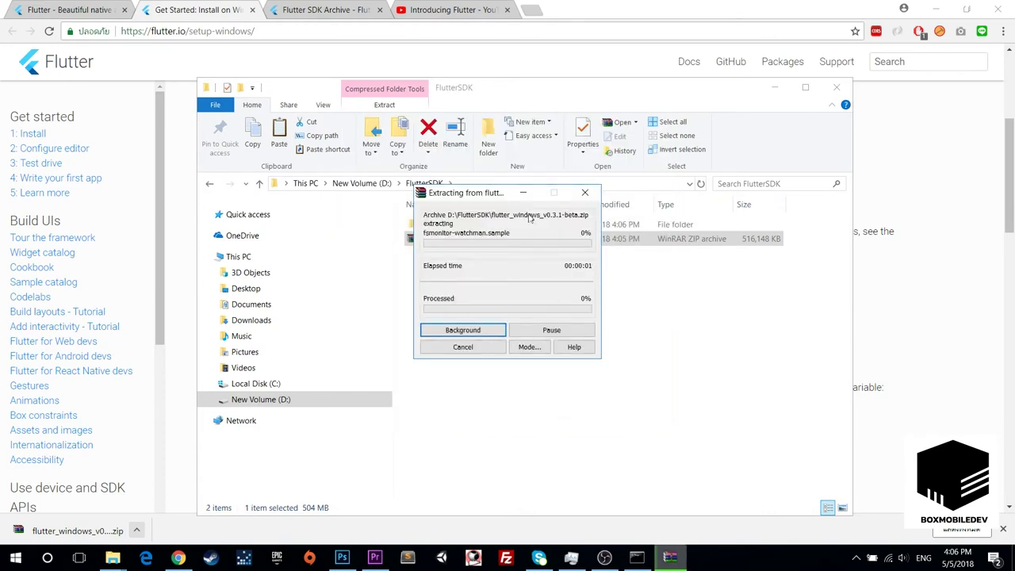
Drag the WinRAR progress window to the upper right, shift Explorer left, and return to Chrome
{"action": "left_click_drag", "start_coordinate": [505, 193], "coordinate": [667, 175]}
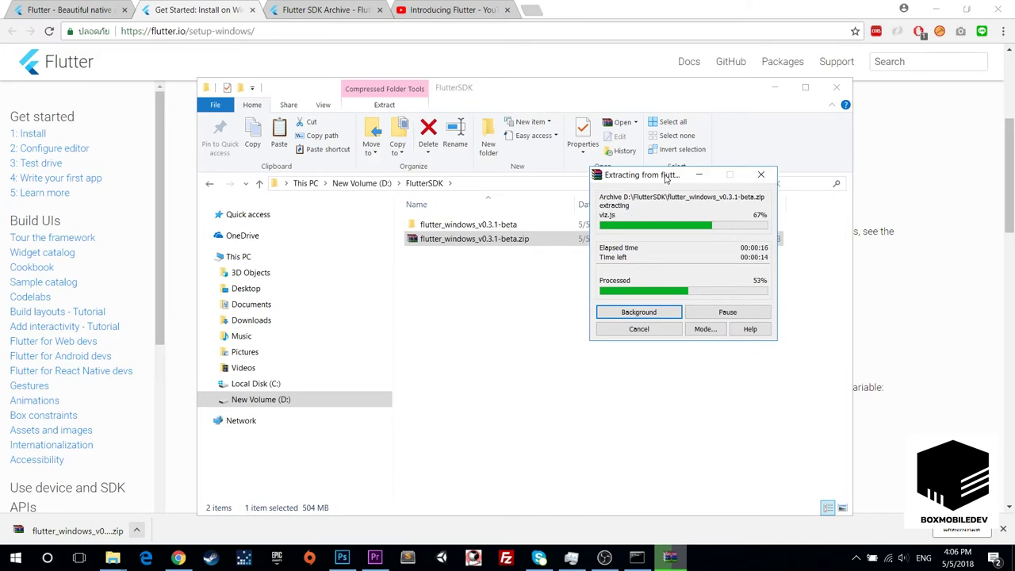
{"action": "left_click", "coordinate": [761, 175]}
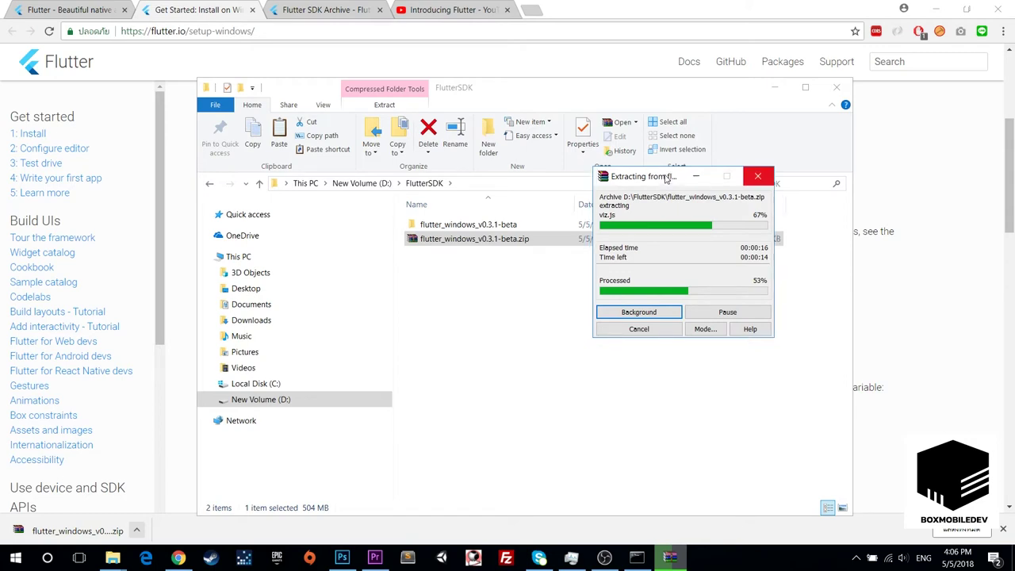
{"action": "left_click_drag", "start_coordinate": [667, 180], "coordinate": [782, 155]}
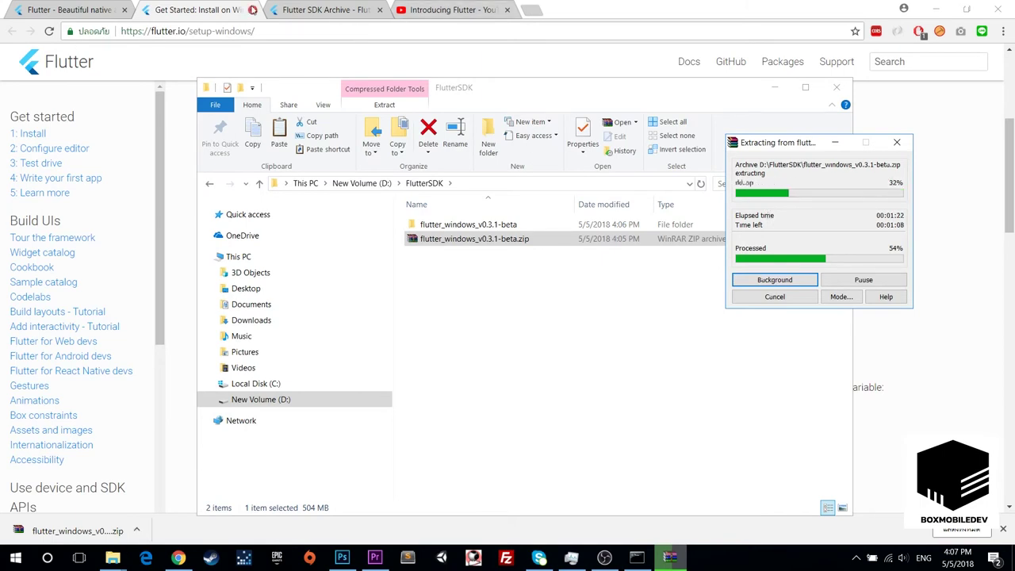
{"action": "left_click_drag", "start_coordinate": [531, 92], "coordinate": [462, 84]}
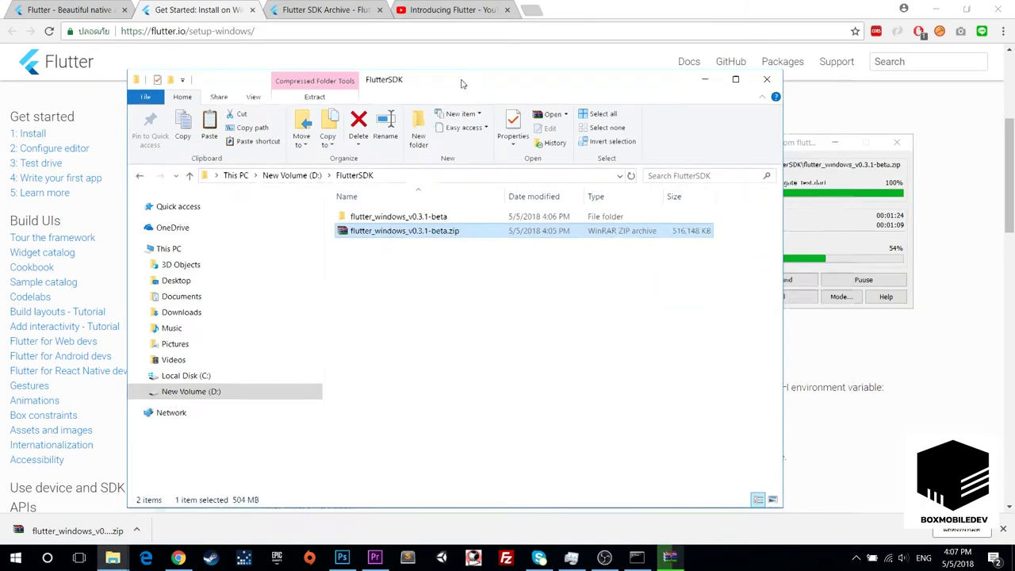
{"action": "left_click", "coordinate": [198, 10]}
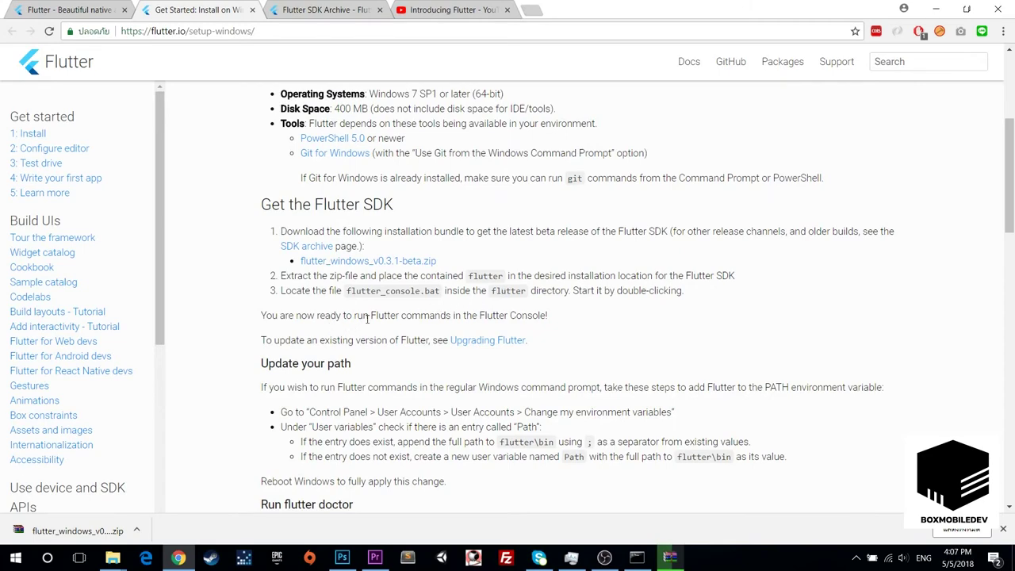
Scroll the setup guide toward Update your path, then bring the extraction window back up
{"action": "scroll", "coordinate": [365, 319], "scroll_direction": "down", "scroll_amount": 1}
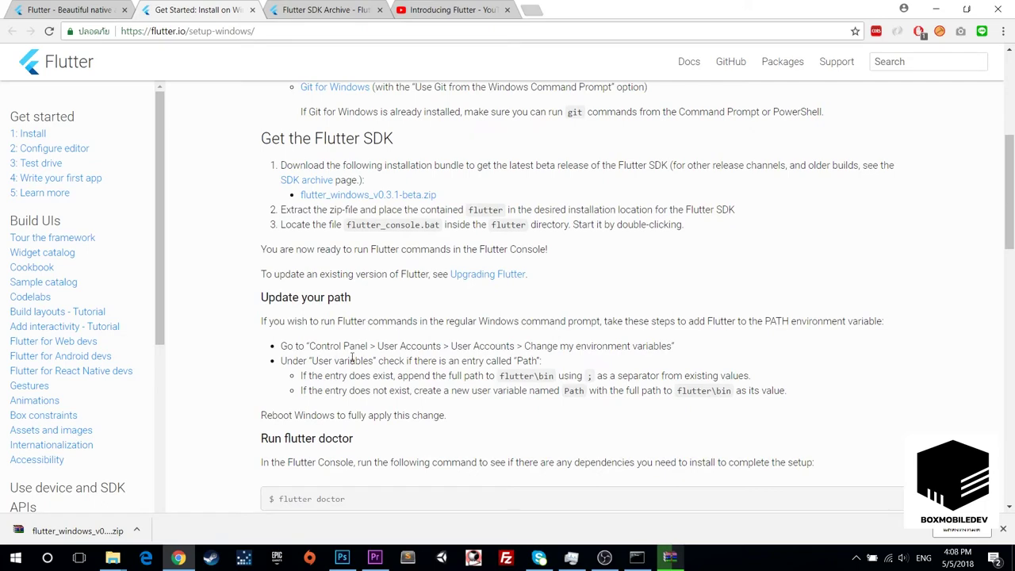
{"action": "scroll", "coordinate": [356, 358], "scroll_direction": "down", "scroll_amount": 1}
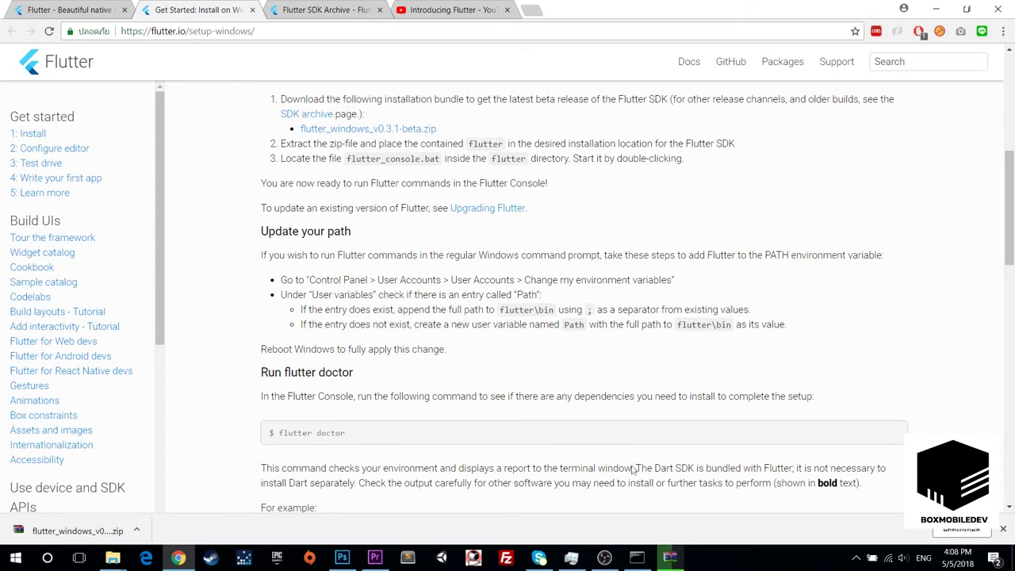
{"action": "left_click", "coordinate": [670, 558]}
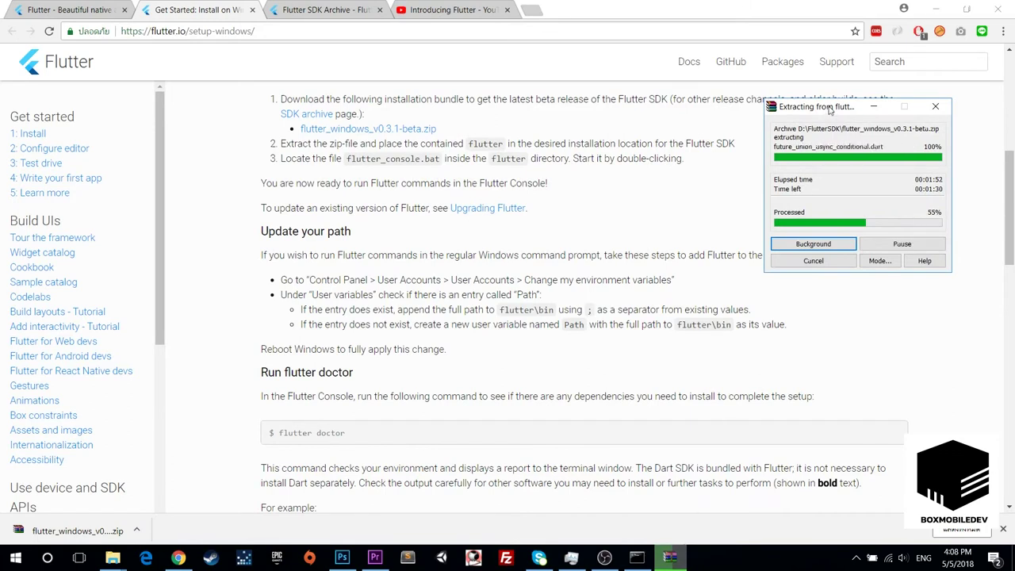
Move the WinRAR progress window aside and wait for the extraction to finish
{"action": "left_click_drag", "start_coordinate": [830, 110], "coordinate": [743, 130]}
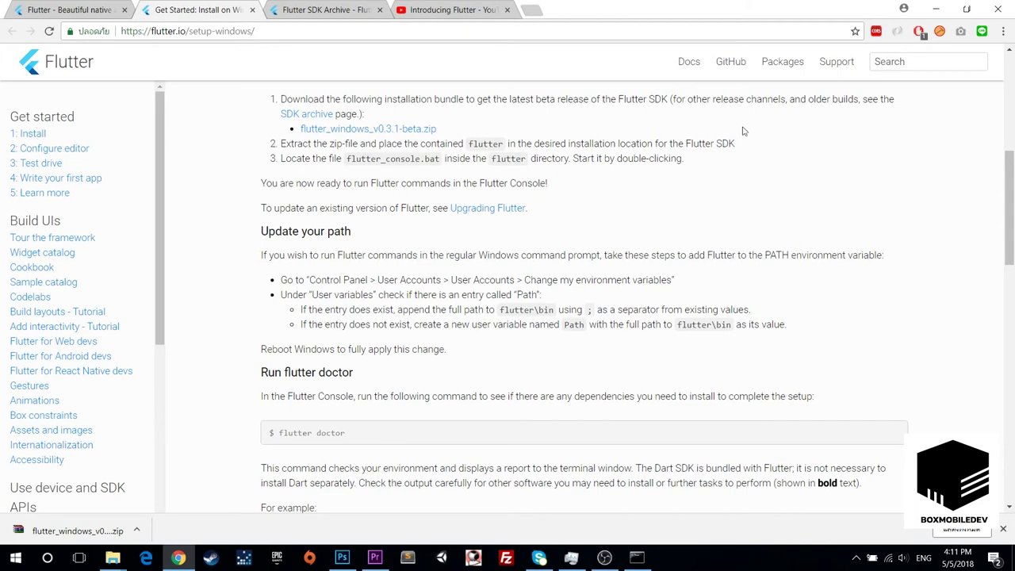
{"action": "left_click", "coordinate": [113, 558]}
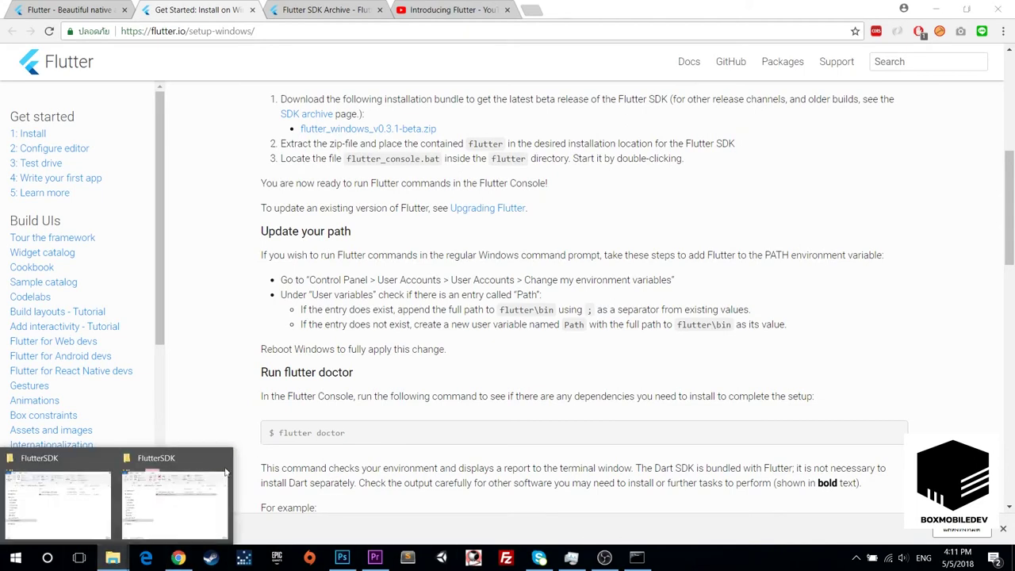
Move the flutter folder out of flutter_windows_v0.3.1-beta directly into D:\FlutterSDK
{"action": "left_click", "coordinate": [186, 494]}
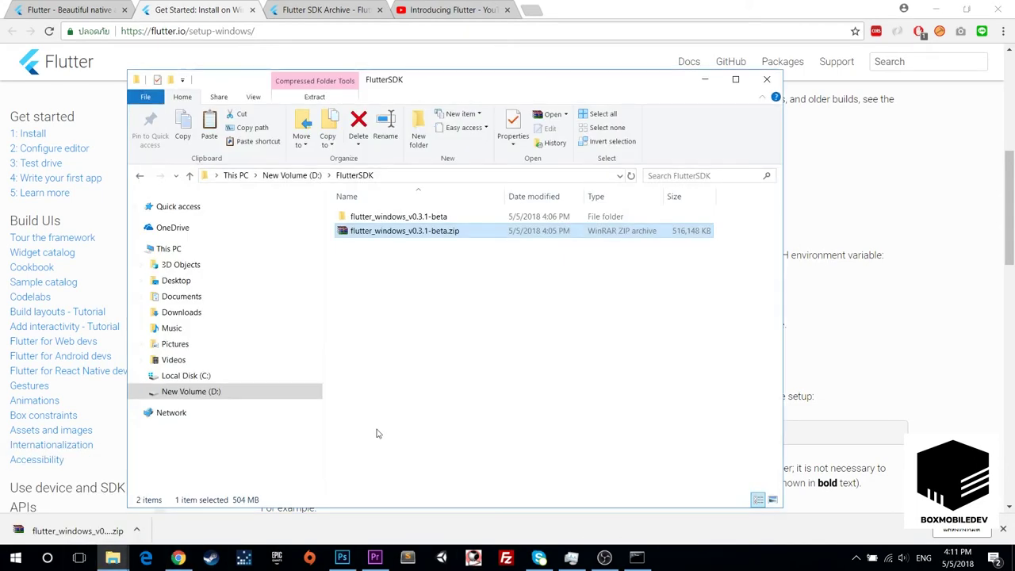
{"action": "double_click", "coordinate": [431, 216]}
{"action": "left_click", "coordinate": [403, 223]}
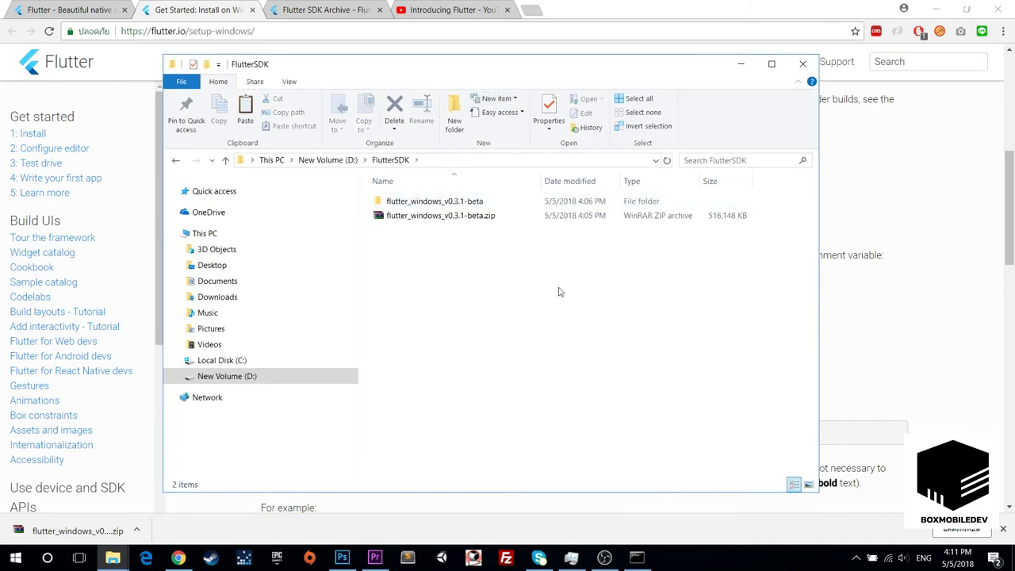
{"action": "key", "text": "ctrl+v"}
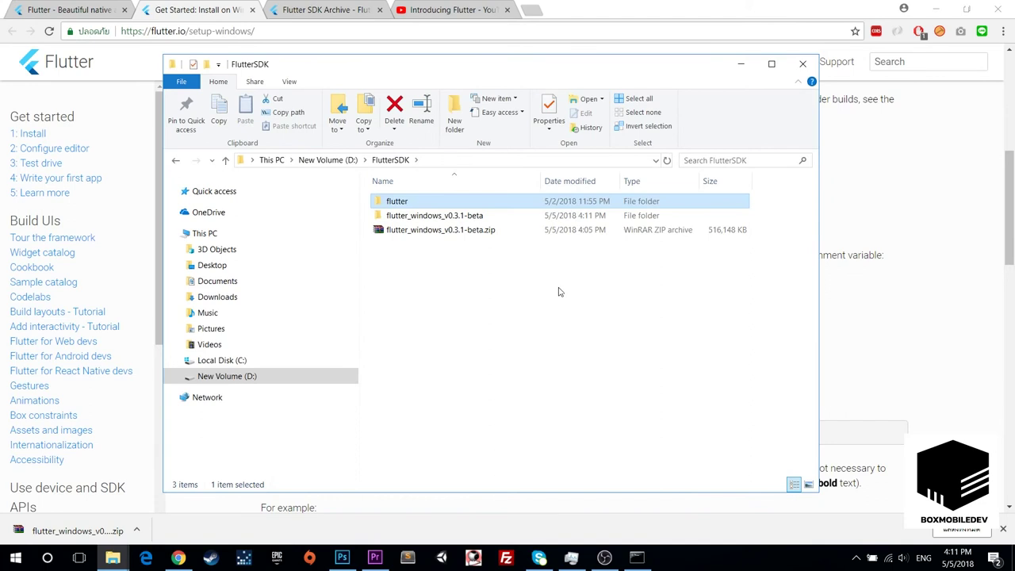
Permanently delete the flutter_windows_v0.3.1-beta folder and the zip
{"action": "left_click", "coordinate": [508, 232]}
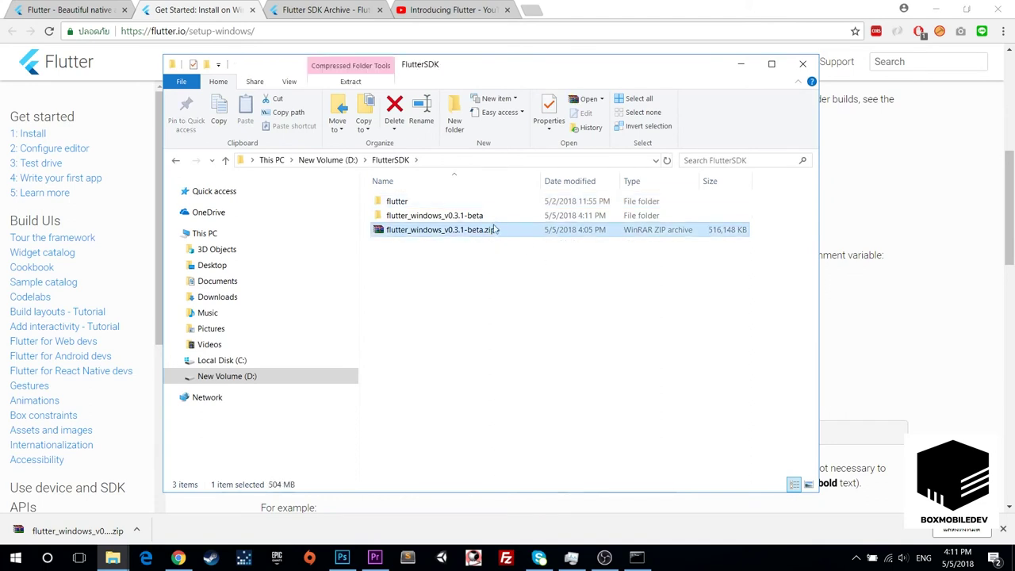
{"action": "left_click", "coordinate": [498, 219], "text": "shift"}
{"action": "key", "text": "shift+Delete"}
{"action": "key", "text": "Return"}
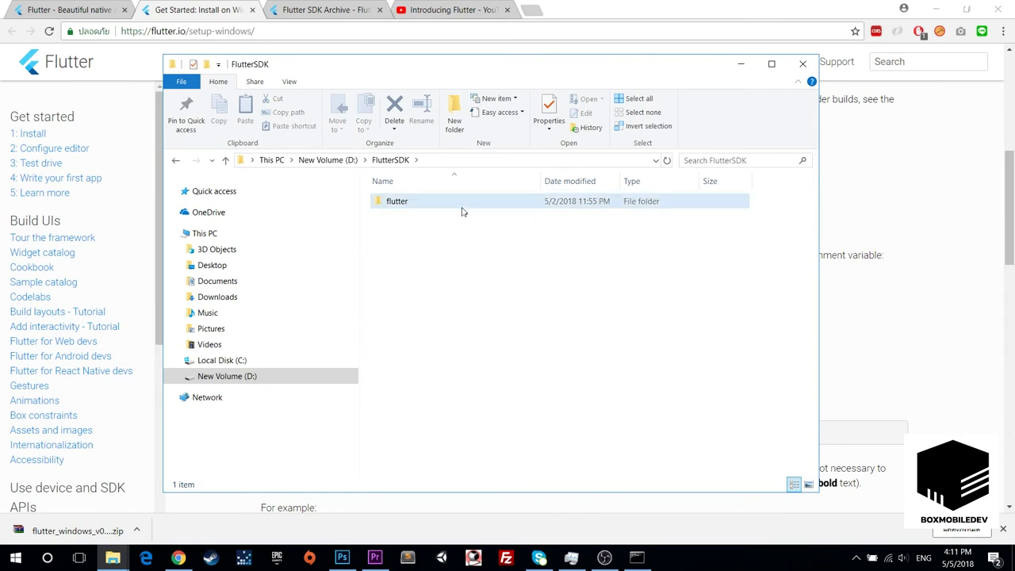
Open D:\FlutterSDK\flutter to list its 20 items, including bin and flutter_console.bat
{"action": "double_click", "coordinate": [463, 209]}
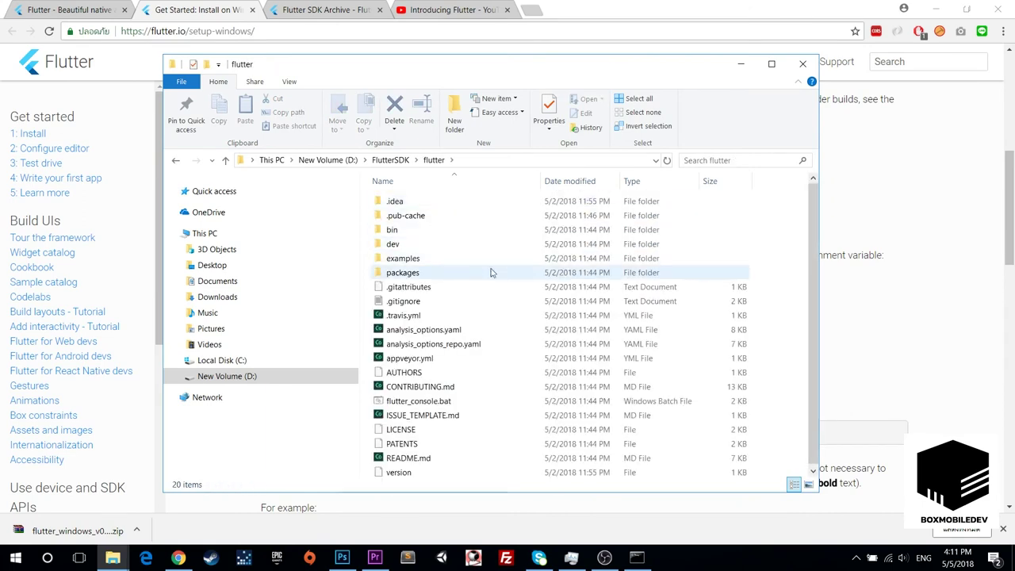
{"action": "scroll", "coordinate": [492, 274], "scroll_direction": "down", "scroll_amount": 1}
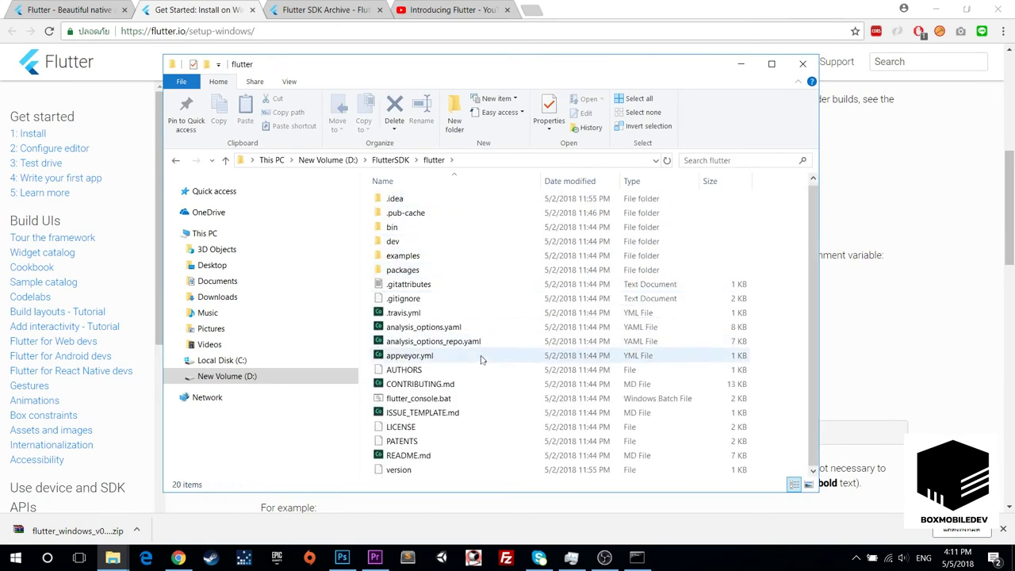
{"action": "left_click", "coordinate": [228, 19]}
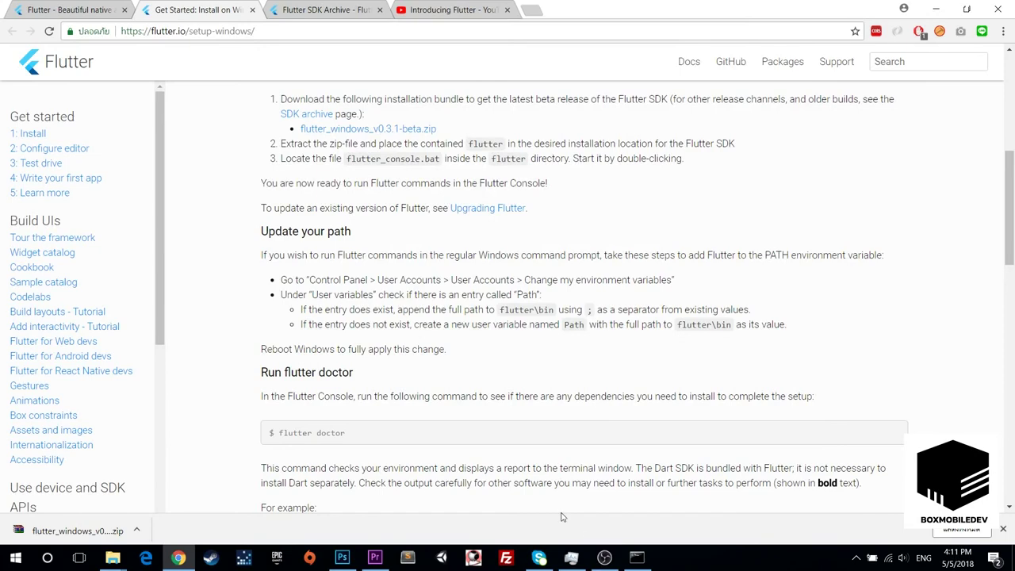
{"action": "mouse_move", "coordinate": [112, 558]}
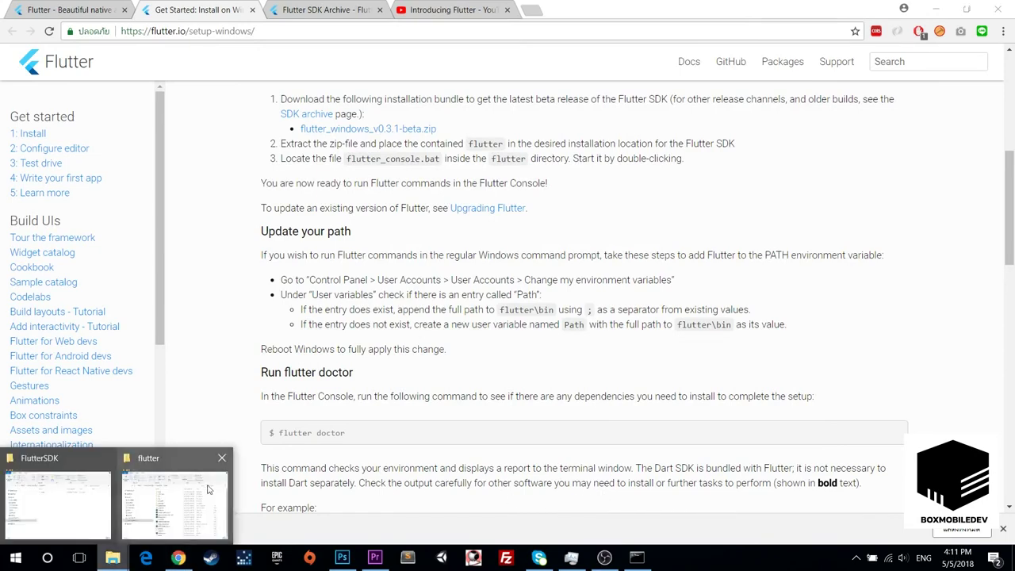
{"action": "left_click", "coordinate": [193, 494]}
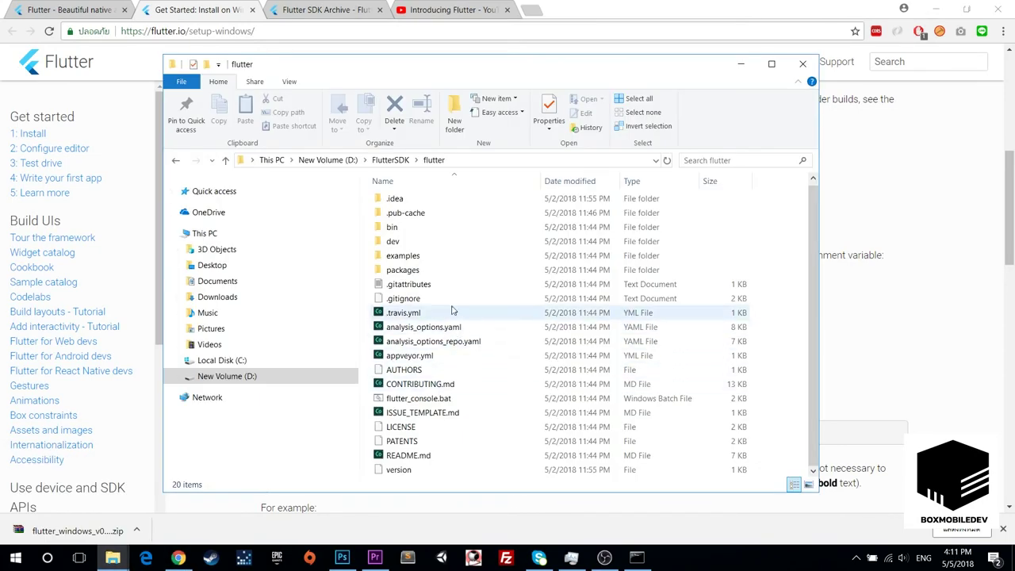
Launch flutter_console.bat, allow it through the security warning, and move the console aside
{"action": "double_click", "coordinate": [448, 400]}
{"action": "left_click", "coordinate": [546, 294]}
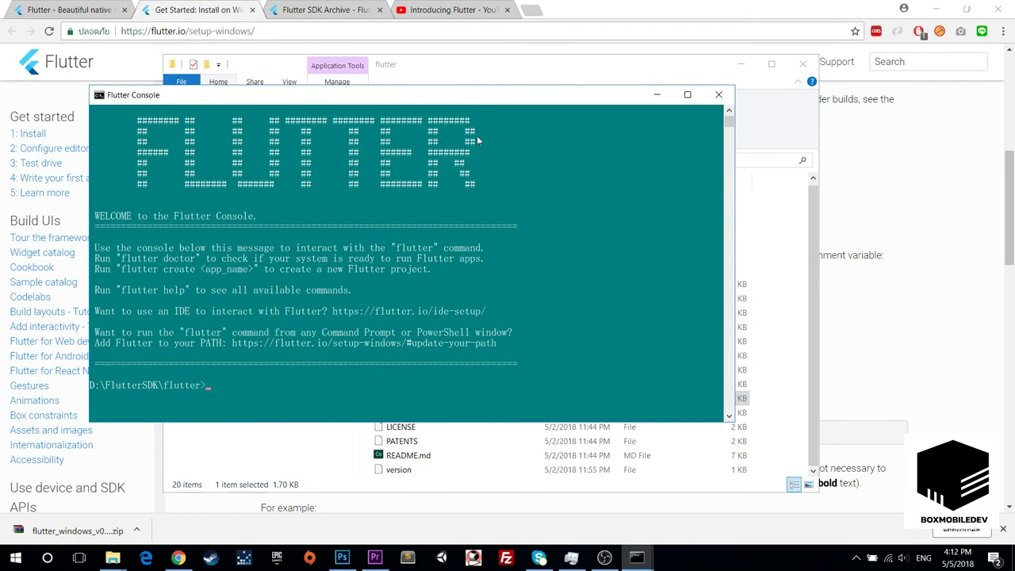
{"action": "left_click_drag", "start_coordinate": [490, 101], "coordinate": [633, 81]}
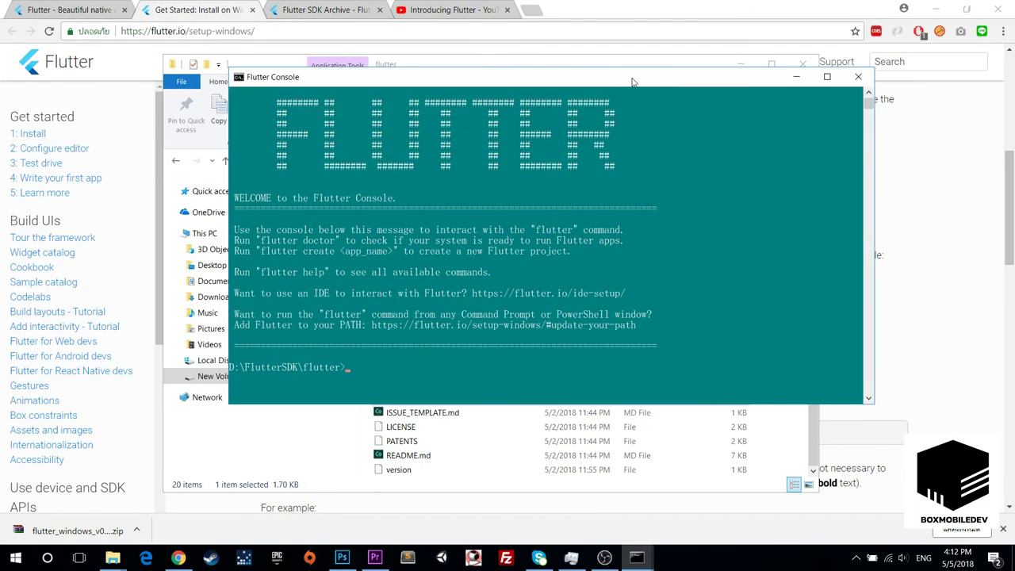
{"action": "left_click", "coordinate": [219, 11]}
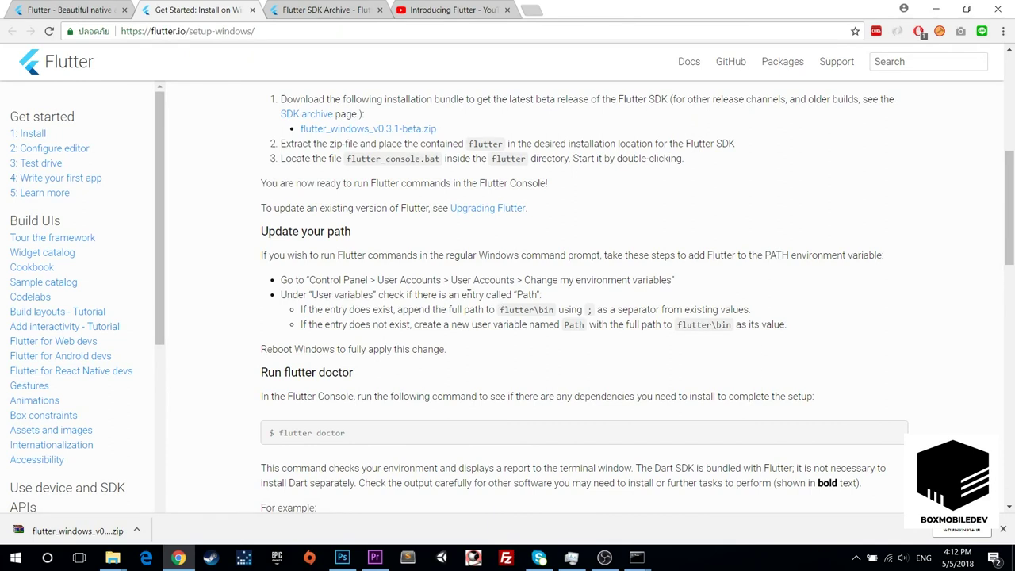
Select flutter\bin in the guide and search Windows for the environment variables settings
{"action": "left_click_drag", "start_coordinate": [554, 310], "coordinate": [503, 310]}
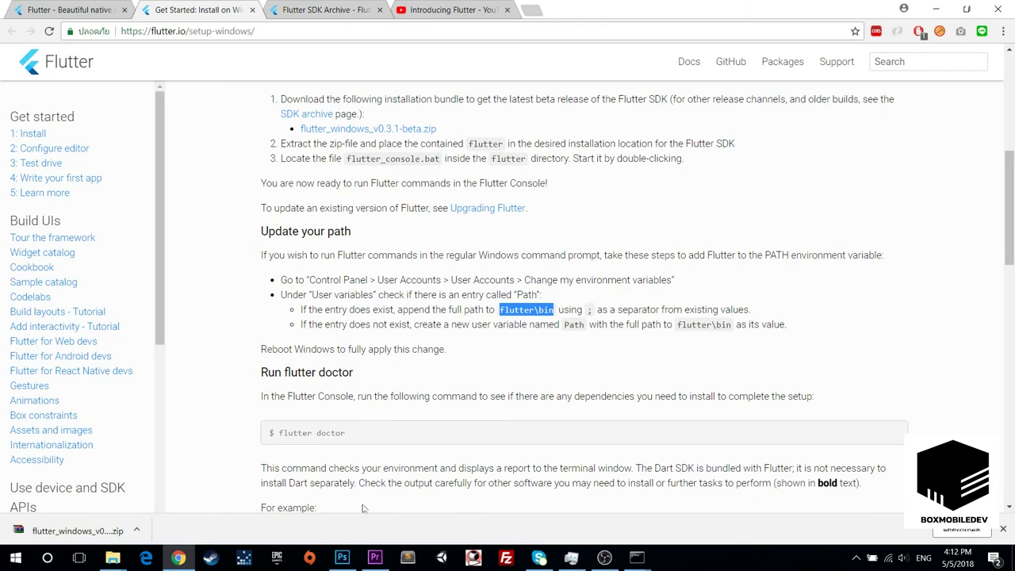
{"action": "left_click", "coordinate": [47, 557]}
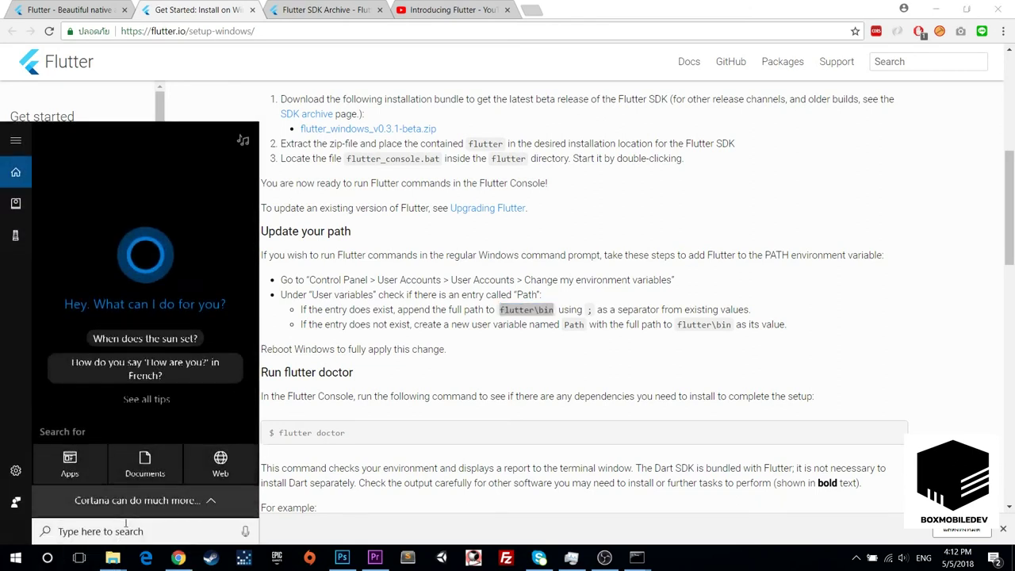
{"action": "type", "text": "environm"}
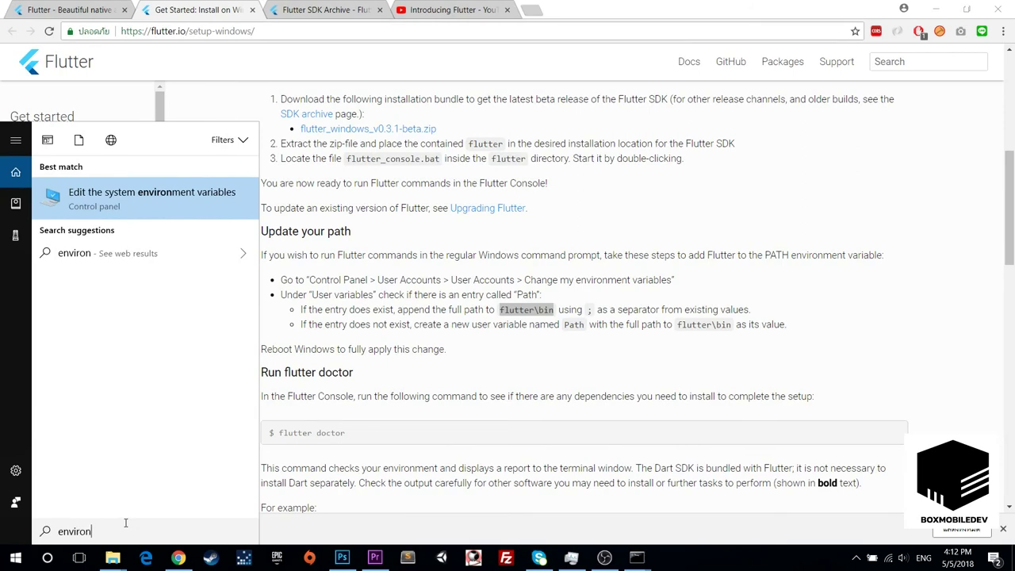
{"action": "key", "text": "Return"}
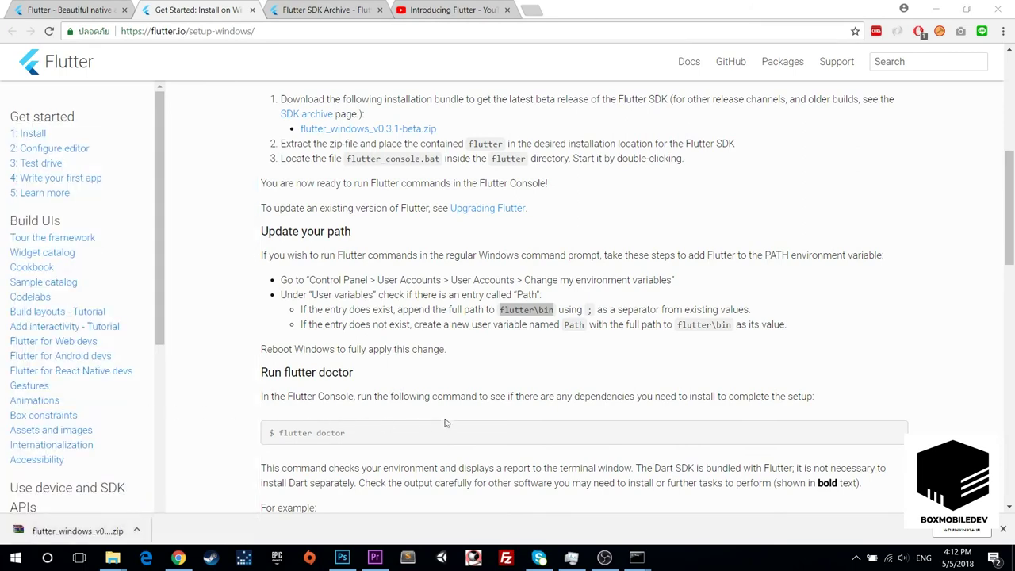
Open Environment Variables and edit the system Path variable
{"action": "left_click", "coordinate": [353, 359]}
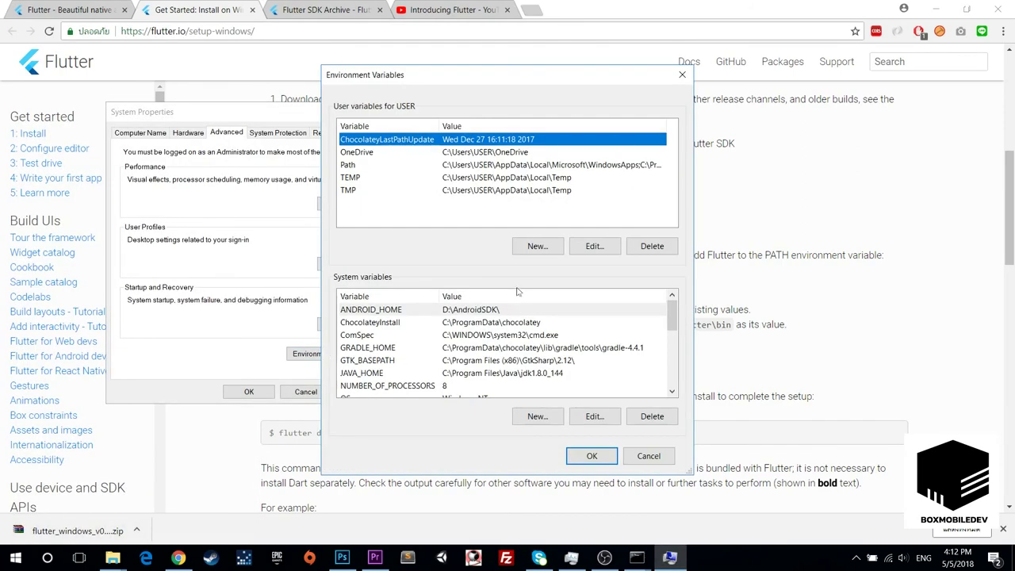
{"action": "scroll", "coordinate": [439, 361], "scroll_direction": "down", "scroll_amount": 1}
{"action": "double_click", "coordinate": [473, 372]}
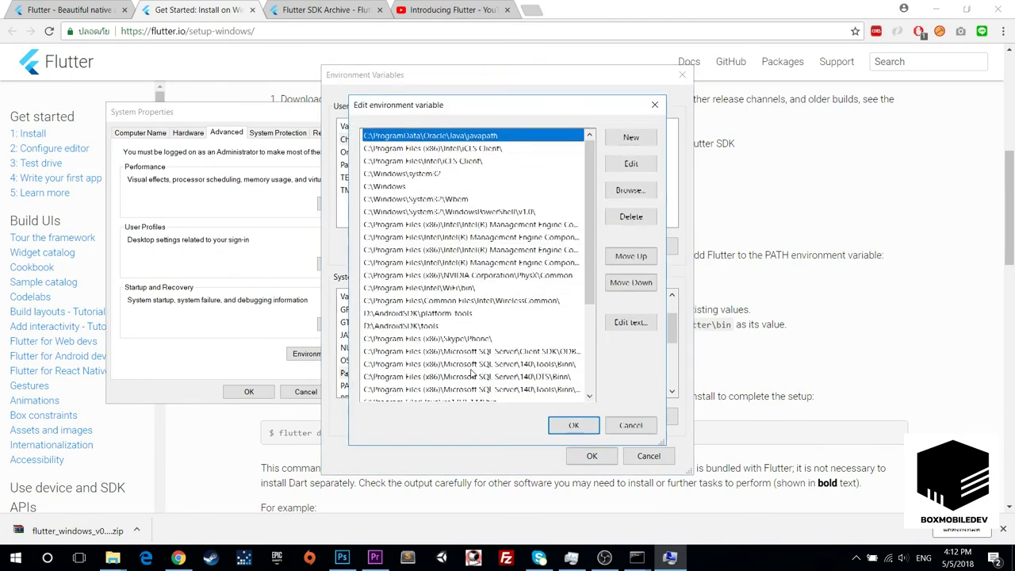
Add a new 'flutter\bin' entry at the end of the system Path list
{"action": "scroll", "coordinate": [497, 341], "scroll_direction": "down", "scroll_amount": 5}
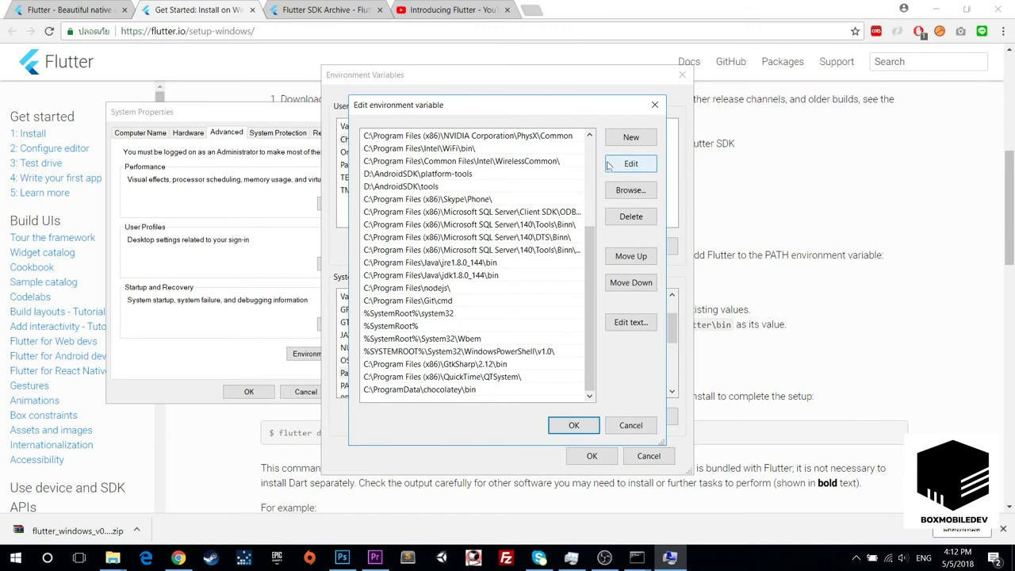
{"action": "left_click", "coordinate": [631, 139]}
{"action": "type", "text": "flutter\bin"}
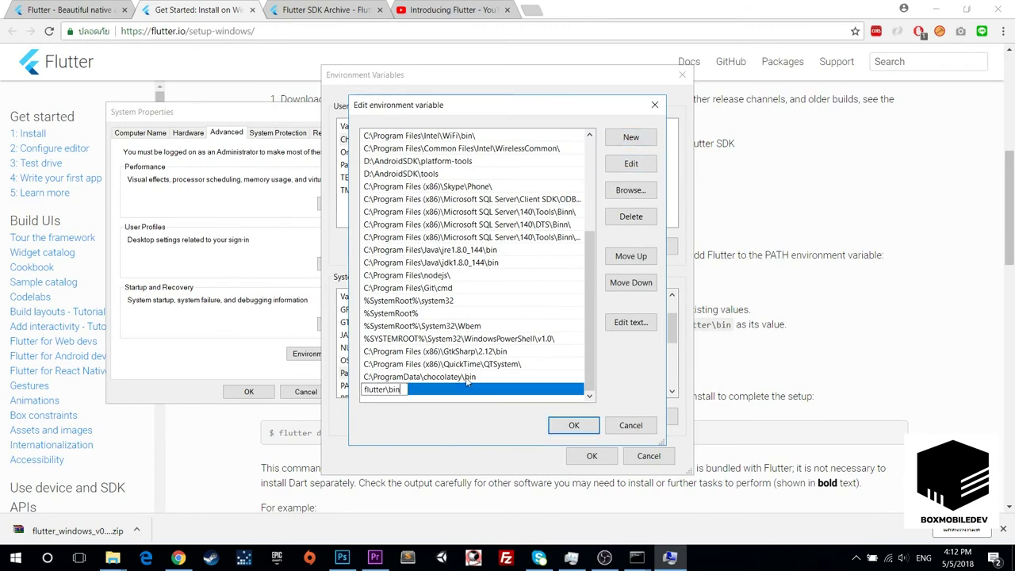
Check the path in the install guide and move the Path editor aside
{"action": "left_click", "coordinate": [190, 8]}
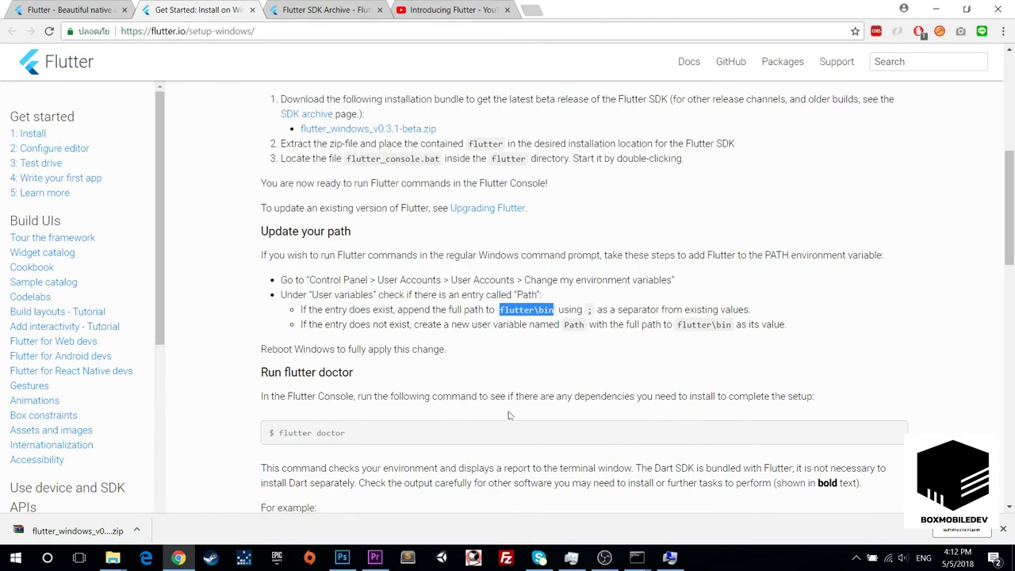
{"action": "left_click", "coordinate": [671, 558]}
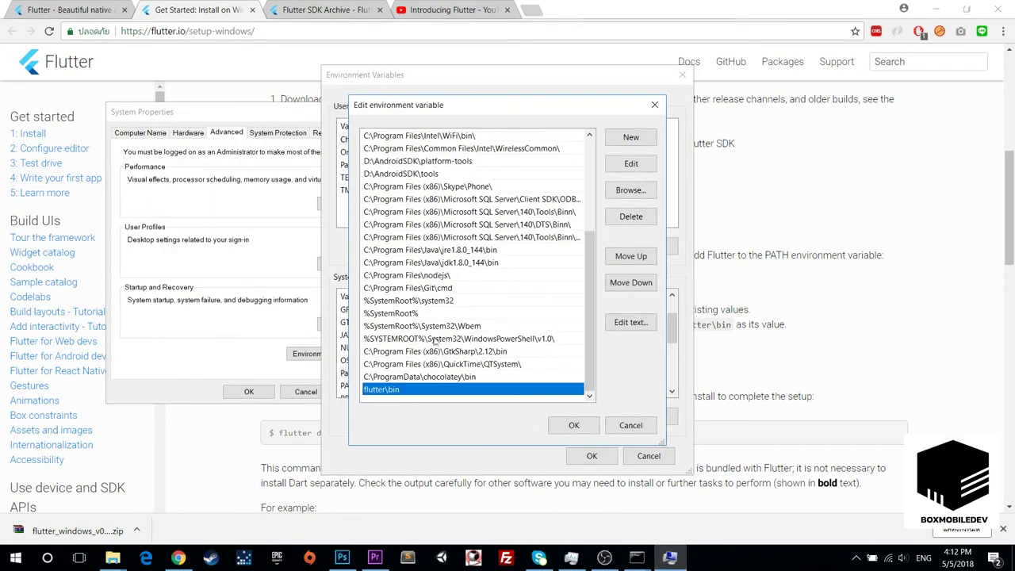
{"action": "scroll", "coordinate": [434, 338], "scroll_direction": "up", "scroll_amount": 5}
{"action": "scroll", "coordinate": [434, 339], "scroll_direction": "down", "scroll_amount": 5}
{"action": "left_click_drag", "start_coordinate": [490, 112], "coordinate": [619, 100]}
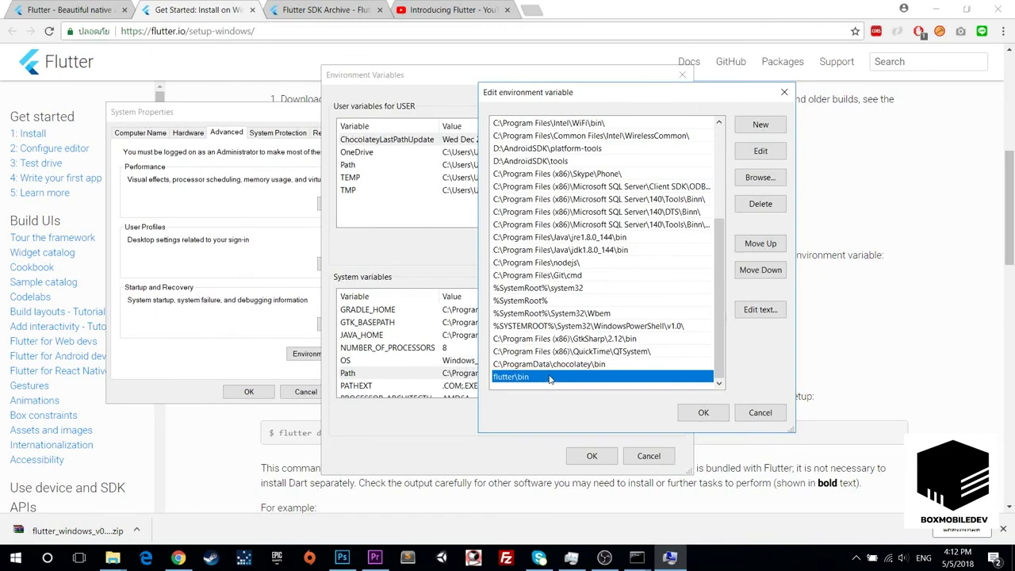
{"action": "scroll", "coordinate": [567, 316], "scroll_direction": "up", "scroll_amount": 4}
{"action": "scroll", "coordinate": [567, 315], "scroll_direction": "down", "scroll_amount": 4}
Copy the D:\FlutterSDK\flutter folder path from File Explorer's address bar
{"action": "left_click", "coordinate": [113, 558]}
{"action": "left_click", "coordinate": [158, 526]}
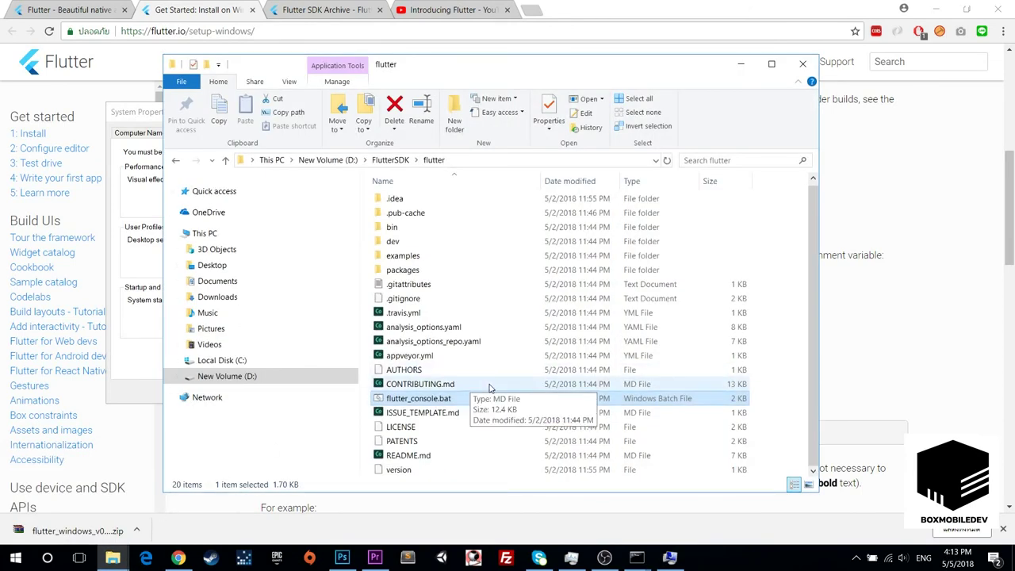
{"action": "scroll", "coordinate": [485, 388], "scroll_direction": "up", "scroll_amount": 1}
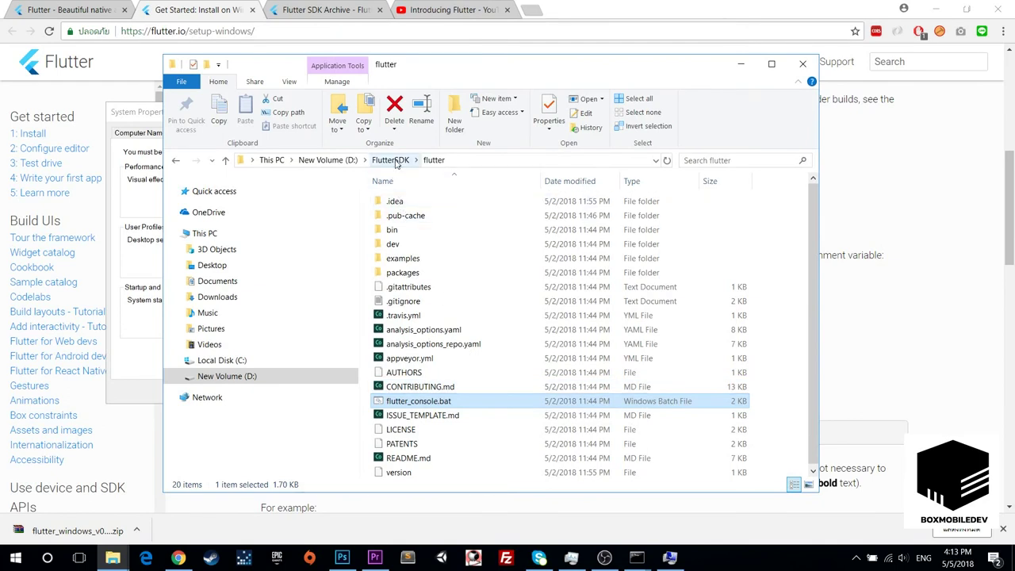
{"action": "left_click", "coordinate": [485, 162]}
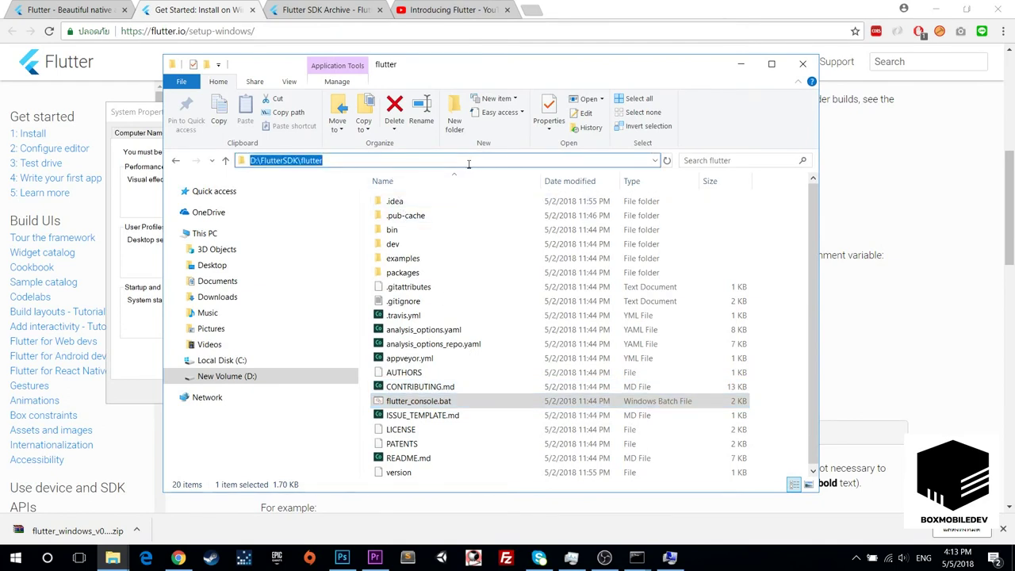
{"action": "left_click", "coordinate": [476, 330]}
{"action": "key", "text": "b"}
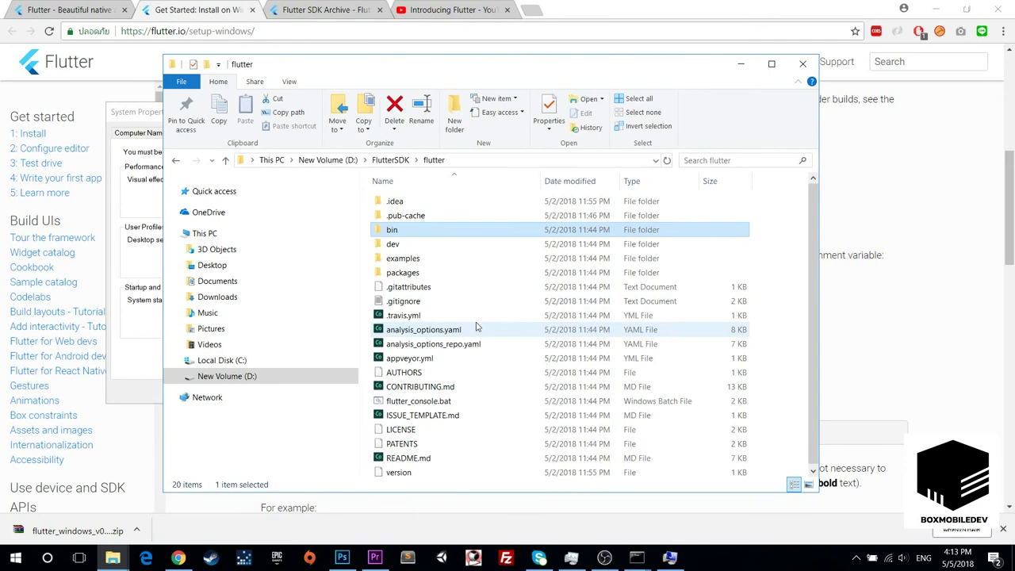
Change the entry to D:\FlutterSDK\flutter\bin and confirm every environment dialog with OK
{"action": "left_click", "coordinate": [670, 557]}
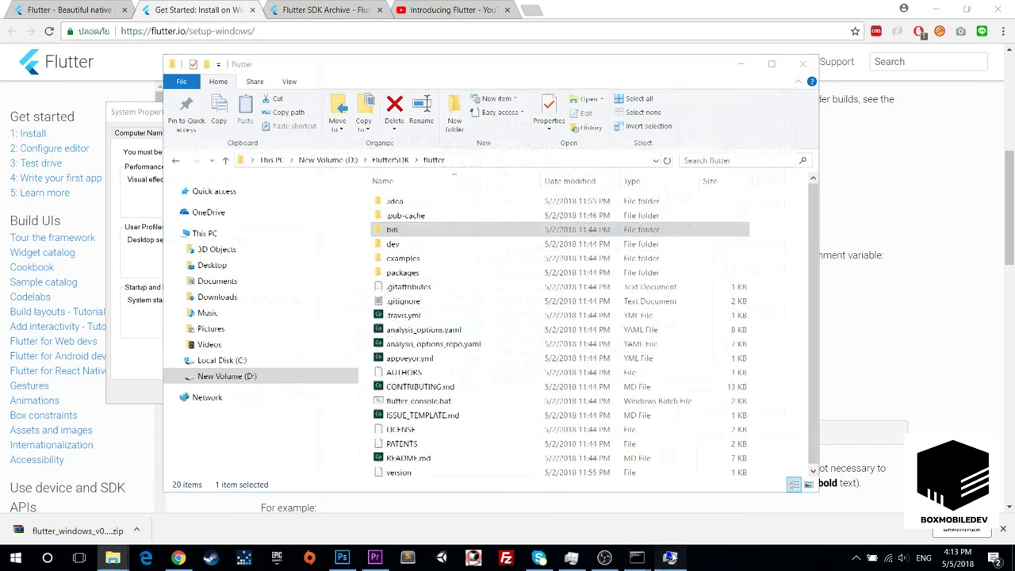
{"action": "double_click", "coordinate": [553, 378]}
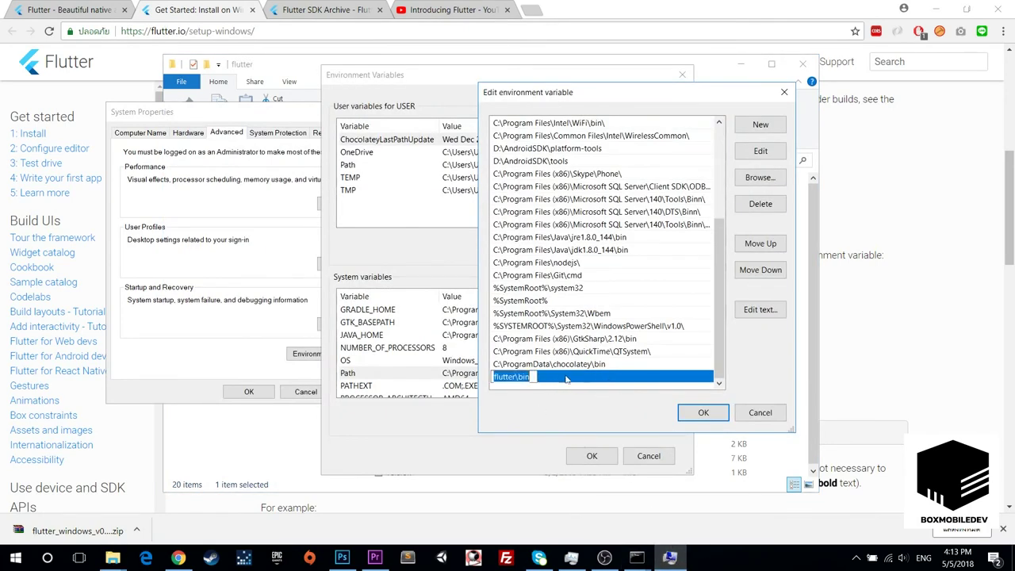
{"action": "type", "text": "D:\\FlutterSDK\\flutter"}
{"action": "type", "text": "\\bin"}
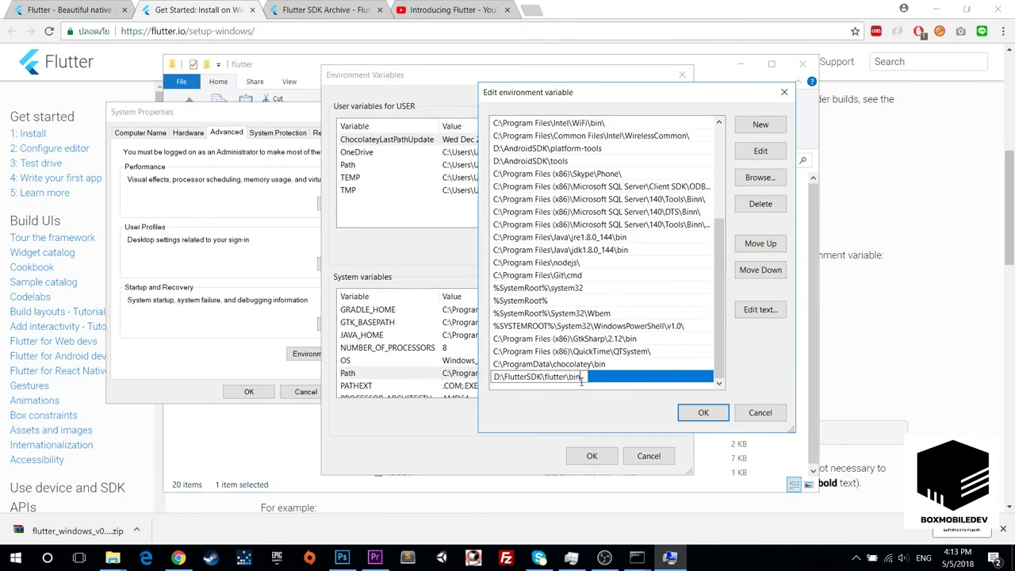
{"action": "left_click", "coordinate": [696, 414]}
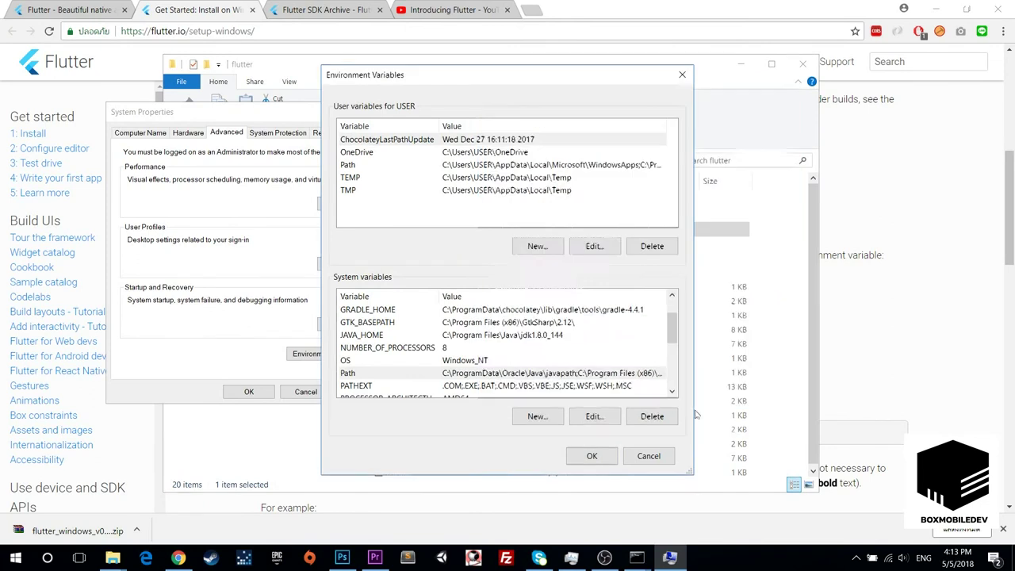
{"action": "left_click", "coordinate": [592, 456]}
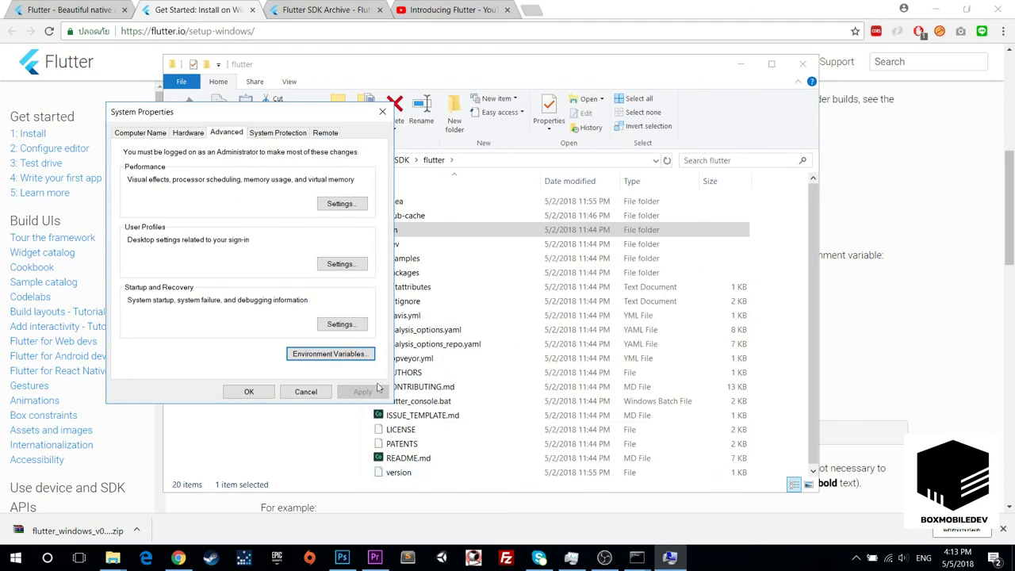
{"action": "left_click", "coordinate": [248, 391]}
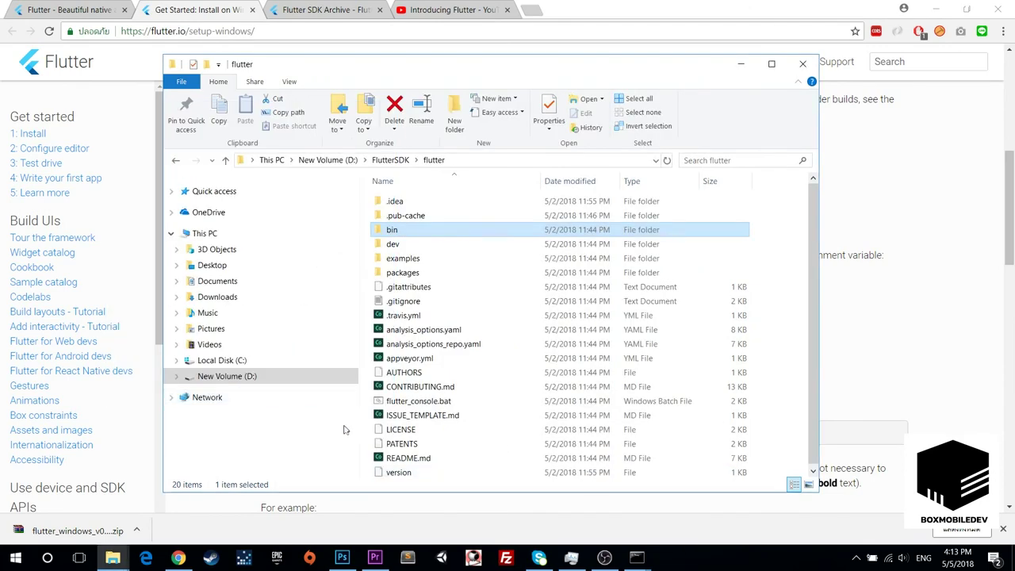
{"action": "left_click", "coordinate": [222, 8]}
{"action": "left_click", "coordinate": [636, 558]}
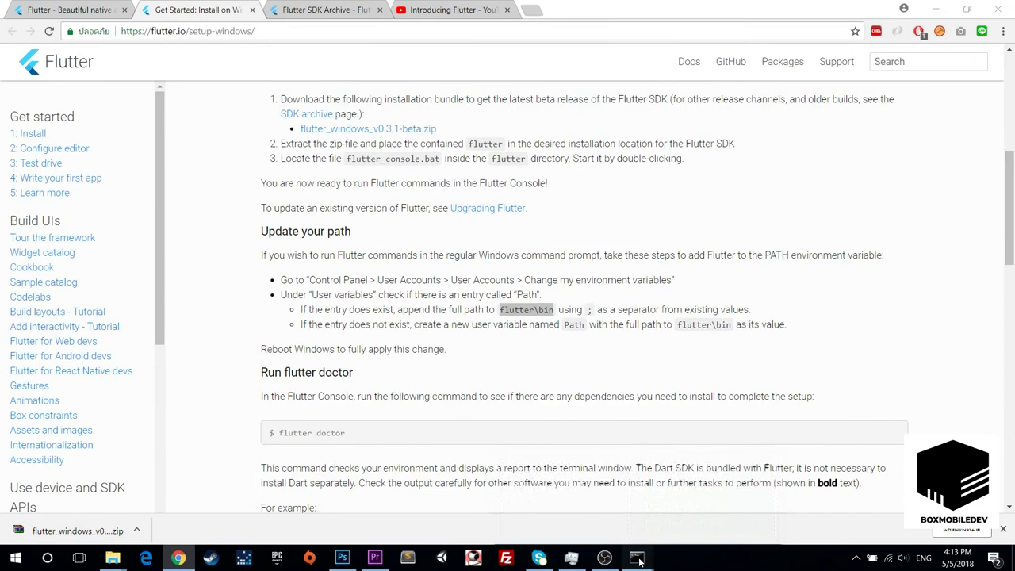
Close the old Command Prompt, bring up Flutter Console, and select 'flutter doctor' in the guide
{"action": "middle_click", "coordinate": [595, 512]}
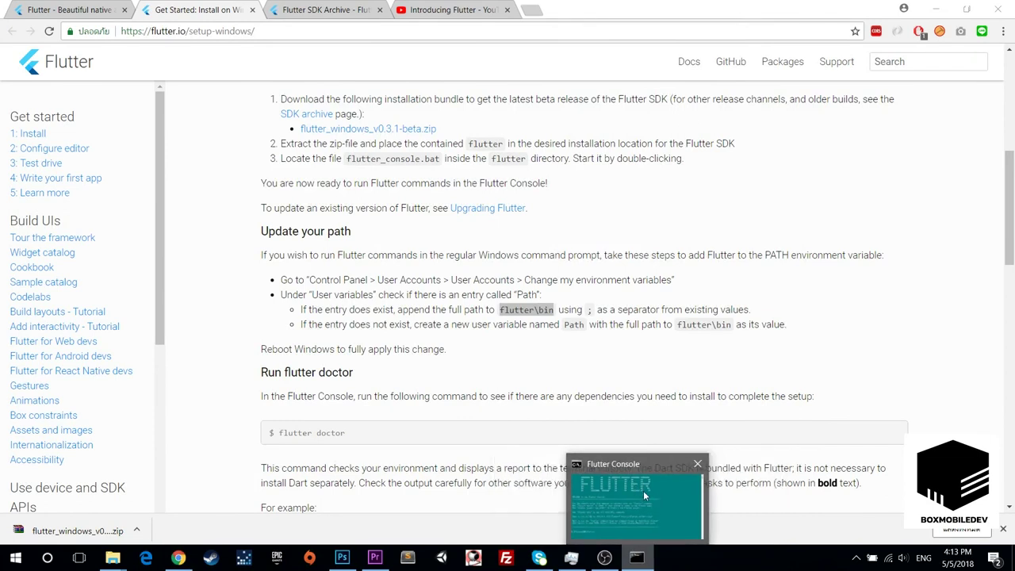
{"action": "left_click", "coordinate": [644, 491]}
{"action": "left_click_drag", "start_coordinate": [543, 83], "coordinate": [580, 78]}
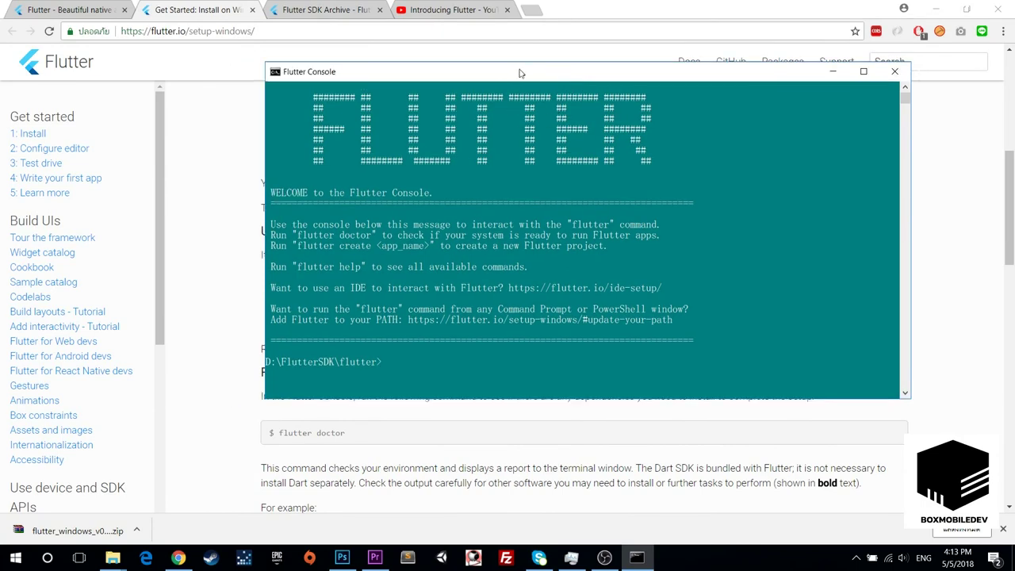
{"action": "left_click_drag", "start_coordinate": [507, 76], "coordinate": [544, 63]}
{"action": "left_click", "coordinate": [343, 435]}
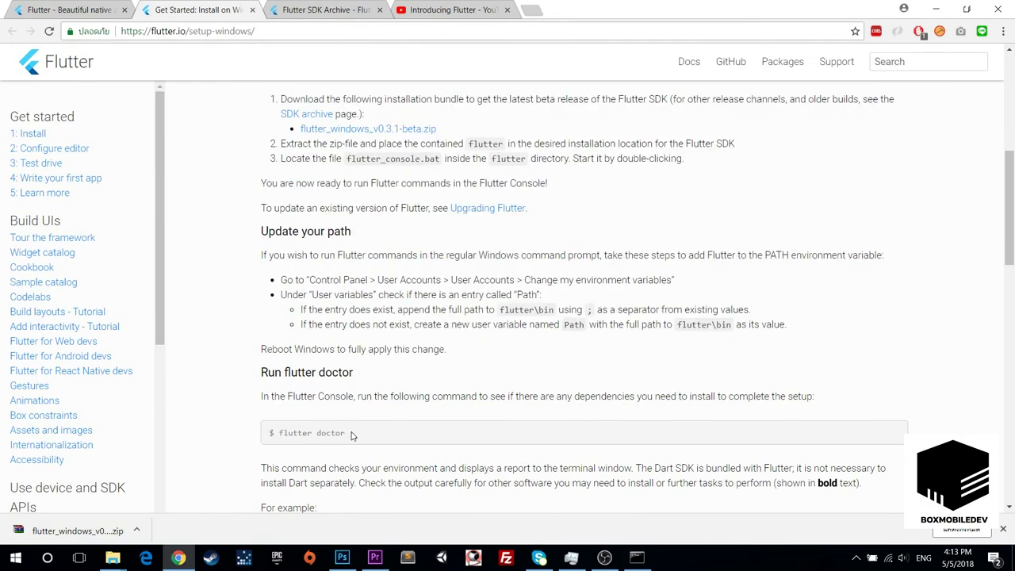
{"action": "left_click_drag", "start_coordinate": [352, 435], "coordinate": [277, 436]}
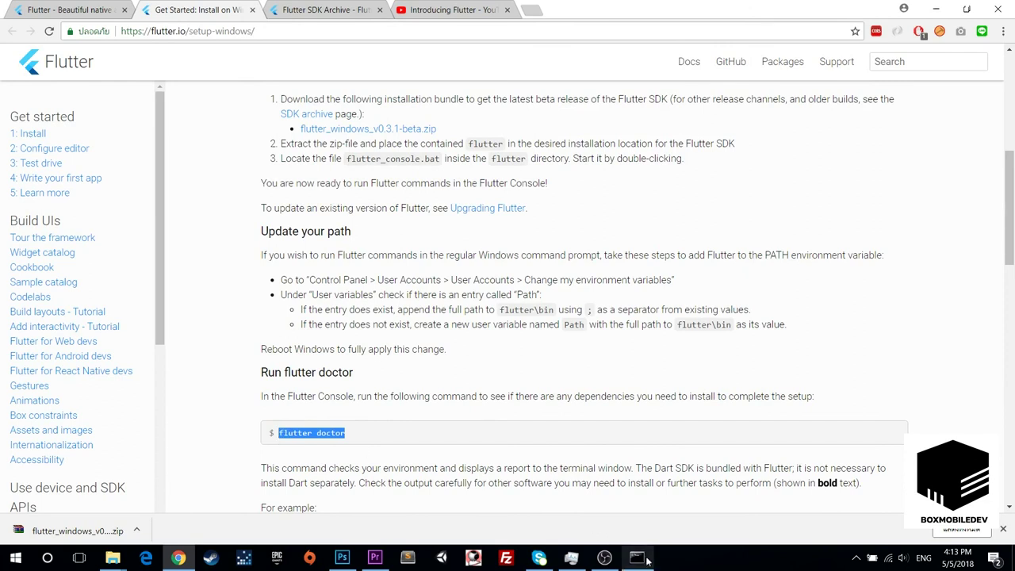
Paste and run 'flutter doctor' at the Flutter Console prompt
{"action": "left_click", "coordinate": [647, 560]}
{"action": "type", "text": "flutter doctor"}
{"action": "key", "text": "Return"}
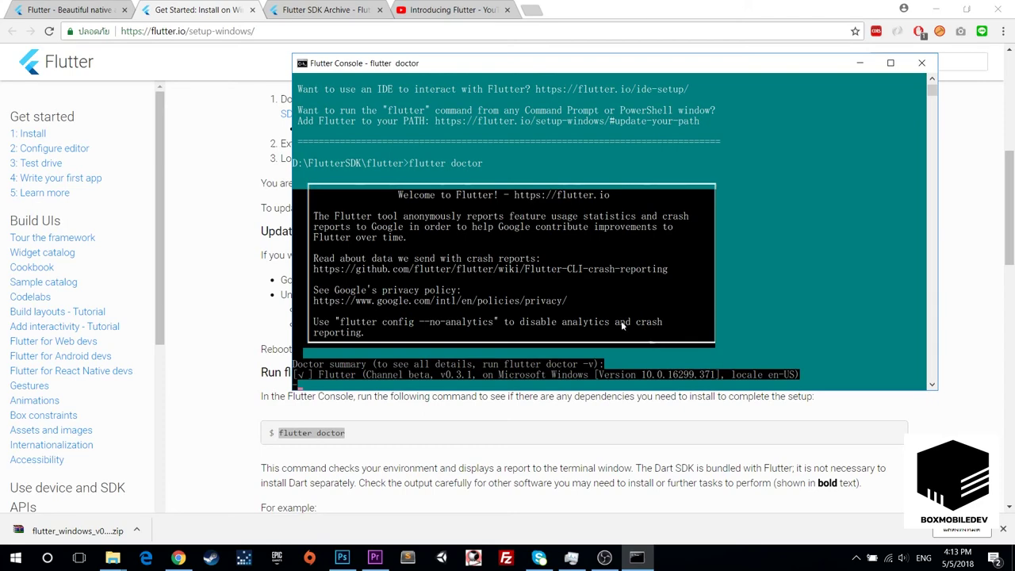
{"action": "left_click_drag", "start_coordinate": [622, 66], "coordinate": [581, 66]}
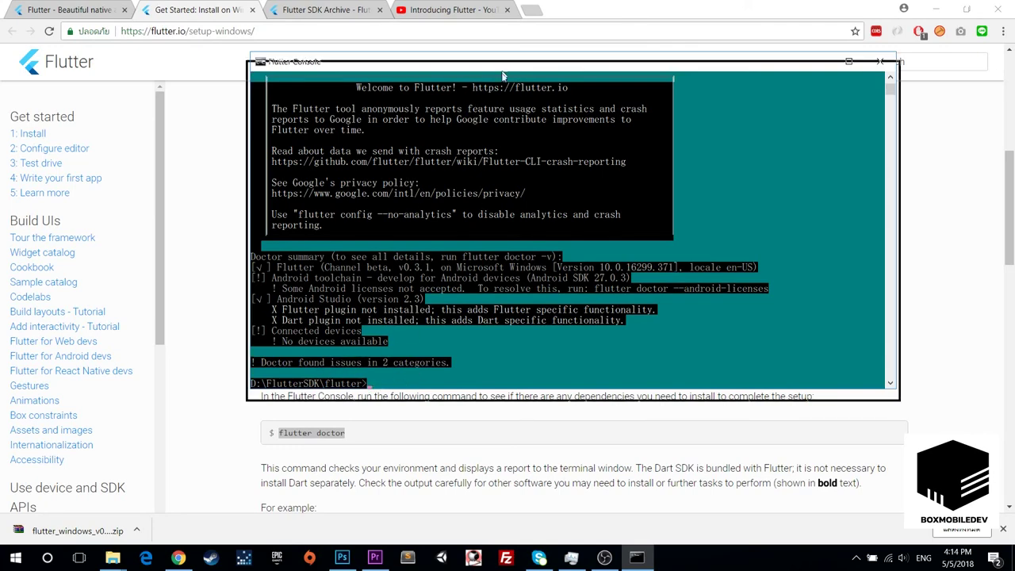
{"action": "left_click_drag", "start_coordinate": [496, 63], "coordinate": [501, 113]}
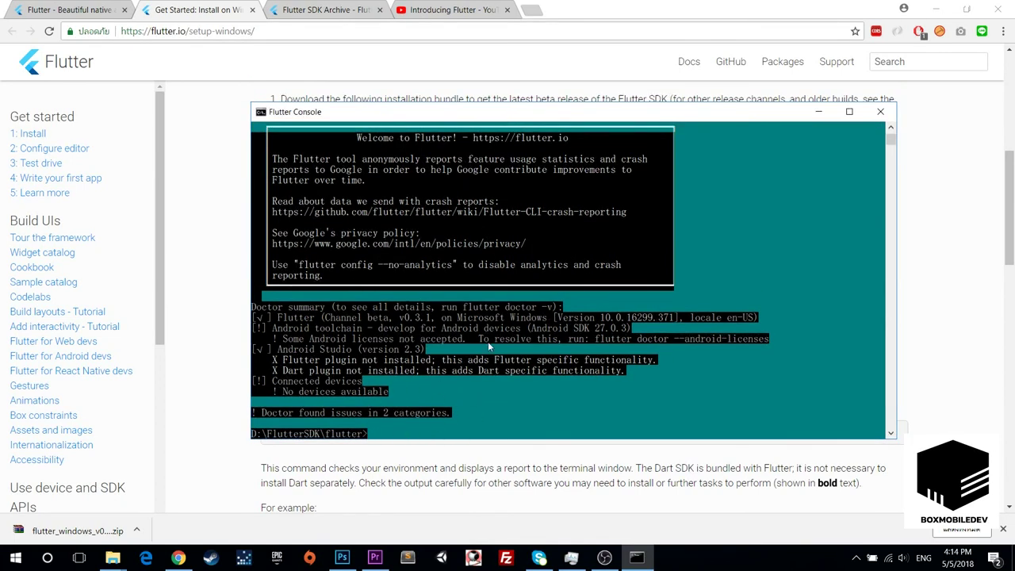
Compare the install guide with the doctor summary showing issues in 2 categories
{"action": "left_click", "coordinate": [223, 315]}
{"action": "scroll", "coordinate": [373, 349], "scroll_direction": "down", "scroll_amount": 2}
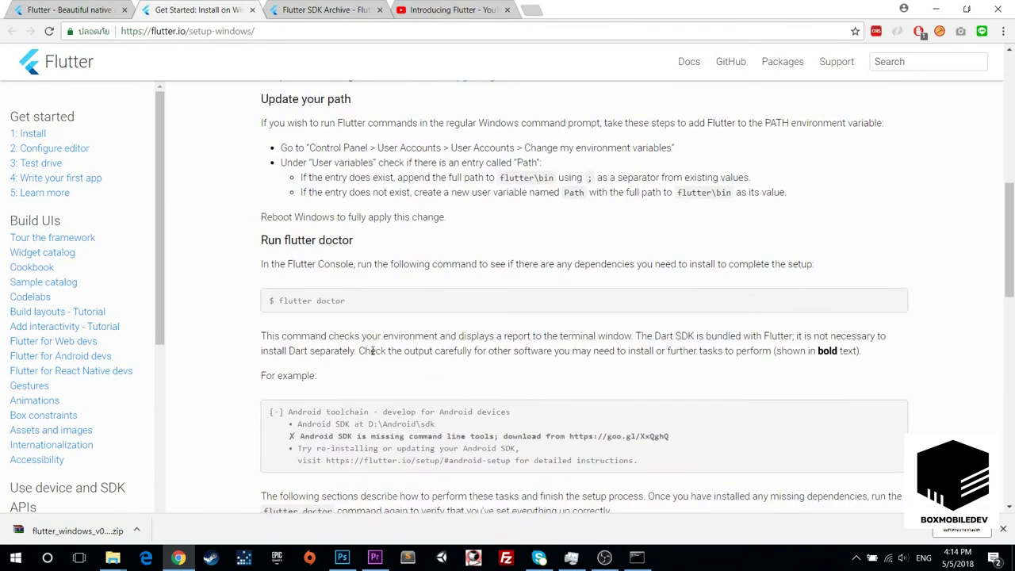
{"action": "scroll", "coordinate": [401, 358], "scroll_direction": "down", "scroll_amount": 1}
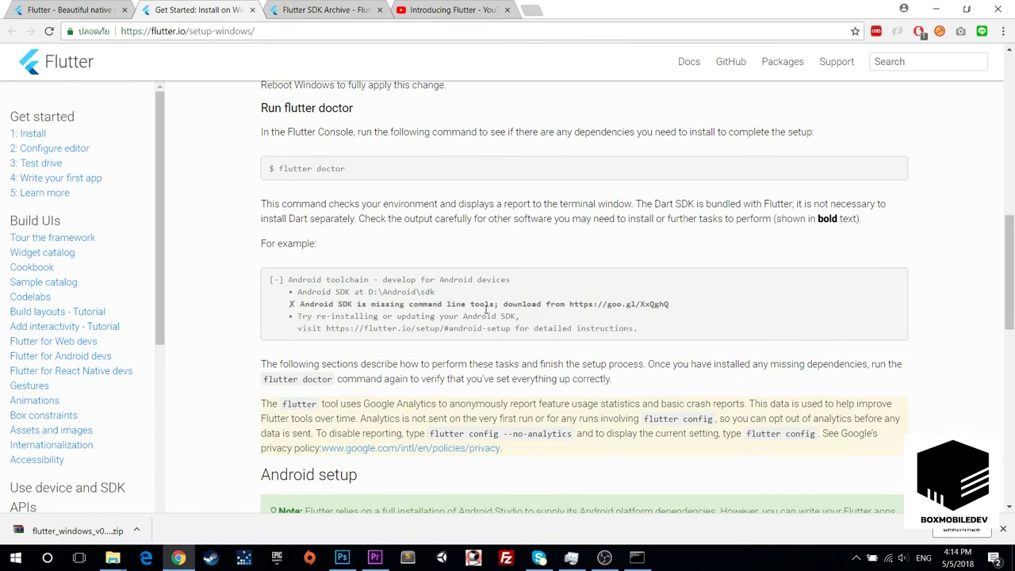
{"action": "scroll", "coordinate": [408, 333], "scroll_direction": "down", "scroll_amount": 1}
{"action": "scroll", "coordinate": [621, 469], "scroll_direction": "up", "scroll_amount": 1}
{"action": "left_click", "coordinate": [637, 558]}
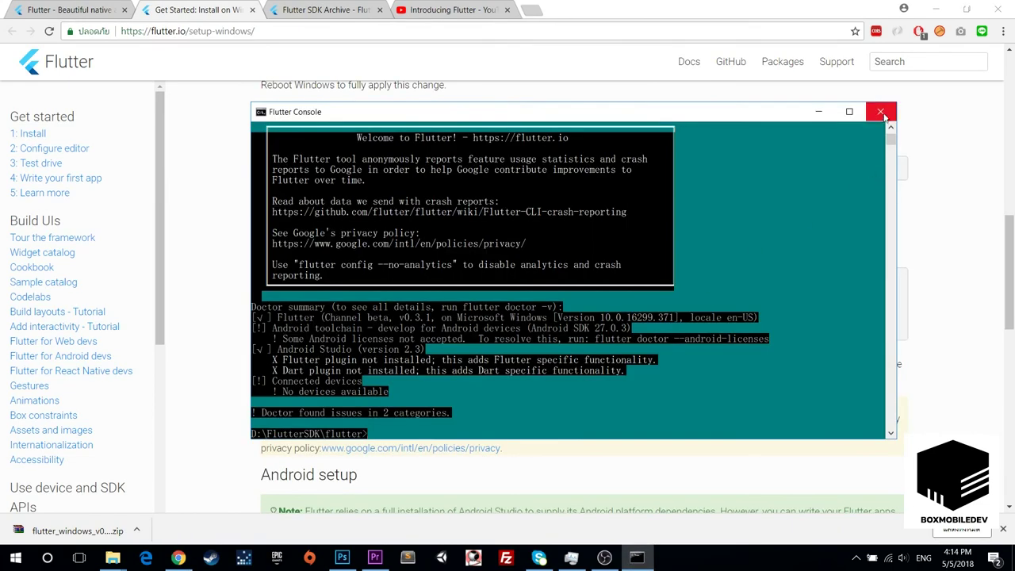
Close Flutter Console, open Command Prompt via a 'cmd' search, and run 'flutter doctor'
{"action": "left_click", "coordinate": [882, 112]}
{"action": "left_click", "coordinate": [48, 558]}
{"action": "type", "text": "cmd"}
{"action": "key", "text": "Return"}
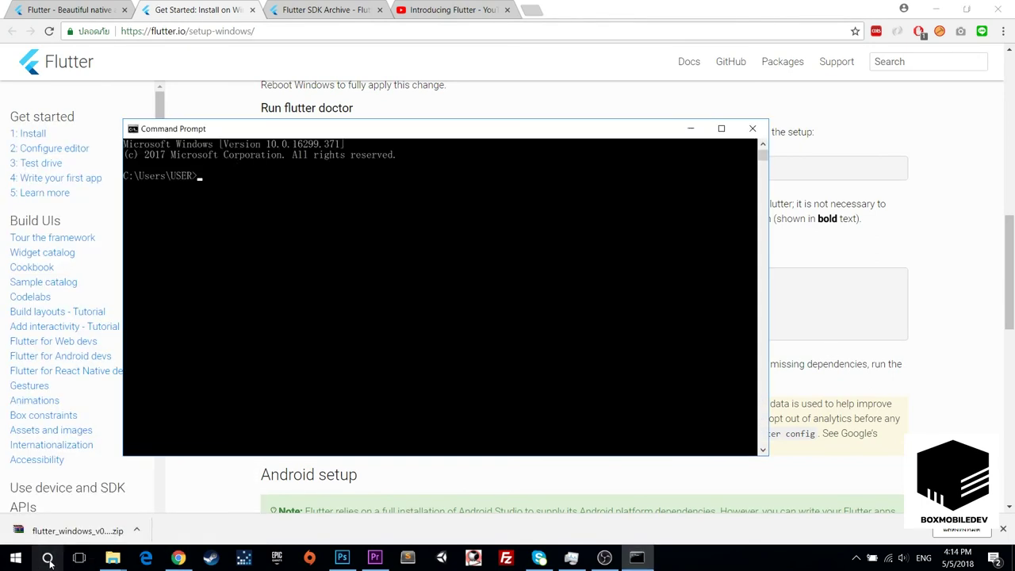
{"action": "type", "text": "flutter"}
{"action": "type", "text": " doctor"}
{"action": "key", "text": "Return"}
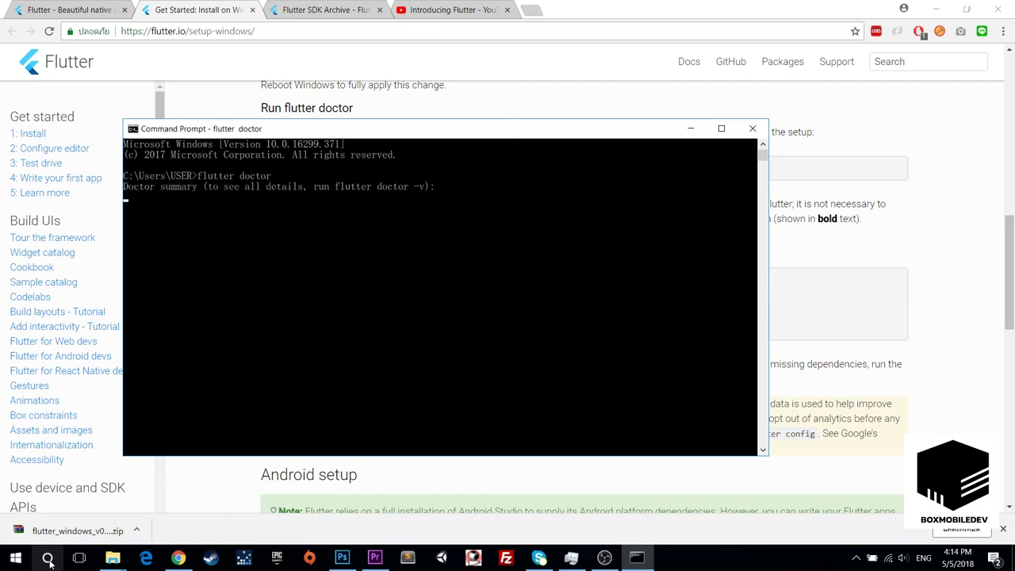